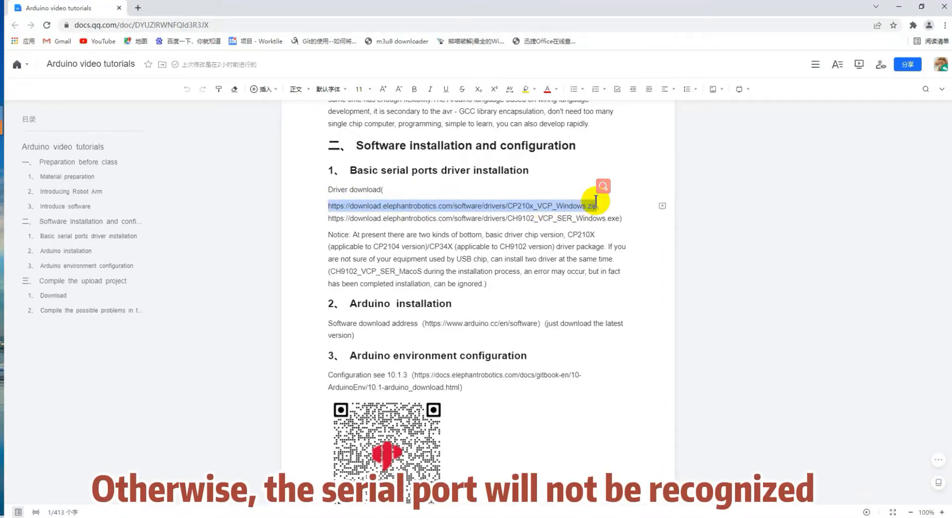
Download the CP210x_VCP_Windows.zip driver by pasting its link into a new tab.
{"action": "left_click", "coordinate": [137, 7]}
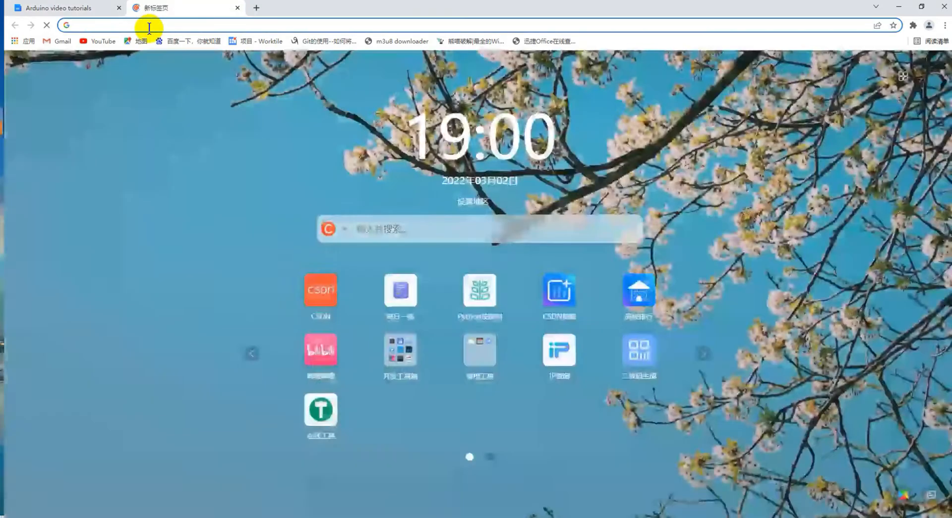
{"action": "key", "text": "ctrl+v"}
{"action": "key", "text": "Return"}
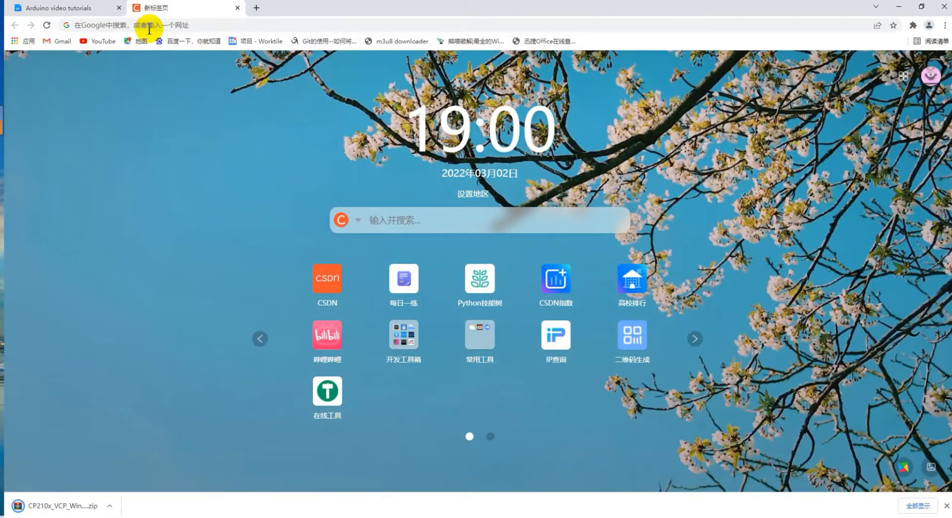
Copy the CH9102 driver link from the document and download the installer in the new tab.
{"action": "left_click", "coordinate": [96, 7]}
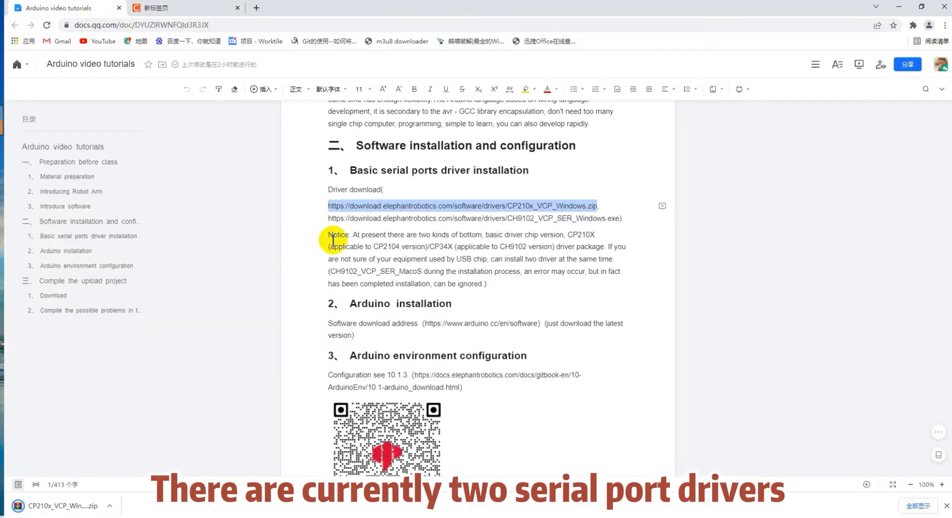
{"action": "left_click_drag", "start_coordinate": [328, 218], "coordinate": [618, 220]}
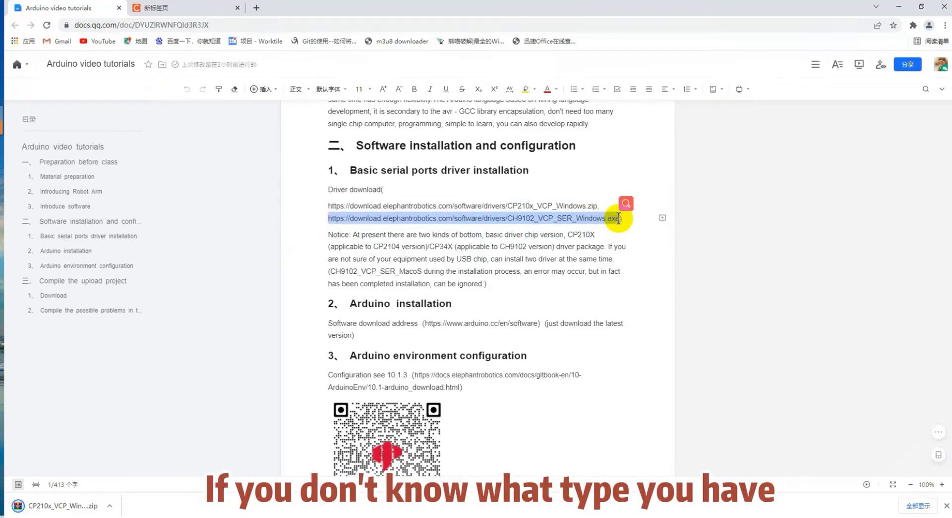
{"action": "left_click", "coordinate": [197, 14]}
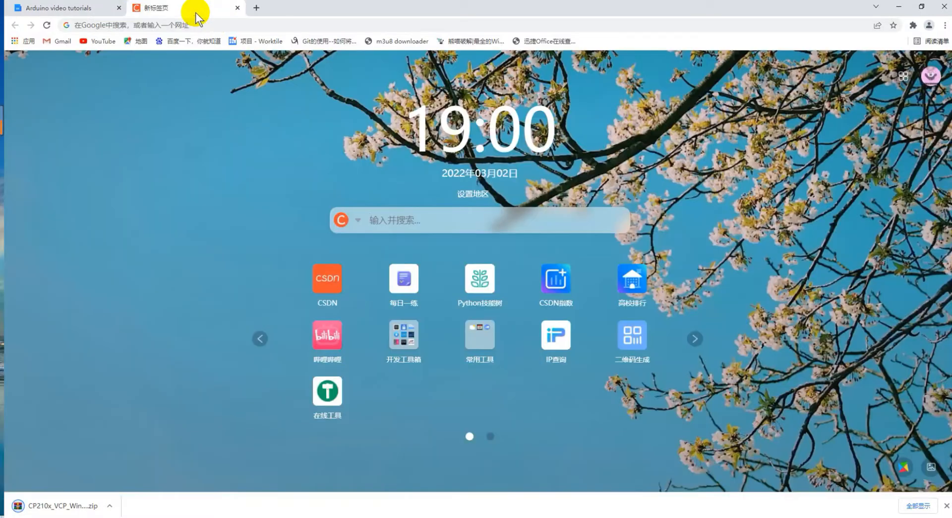
{"action": "left_click", "coordinate": [195, 28]}
{"action": "key", "text": "ctrl+v"}
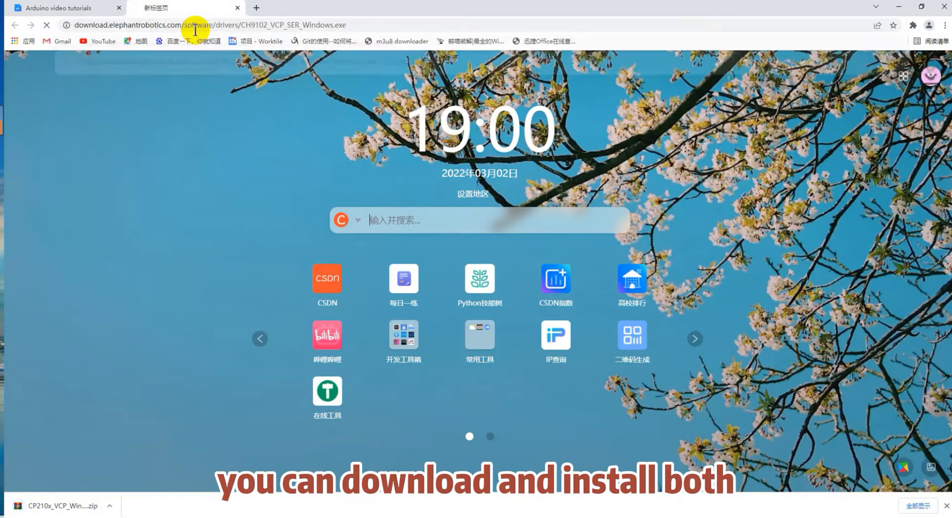
{"action": "key", "text": "Return"}
{"action": "left_click", "coordinate": [64, 7]}
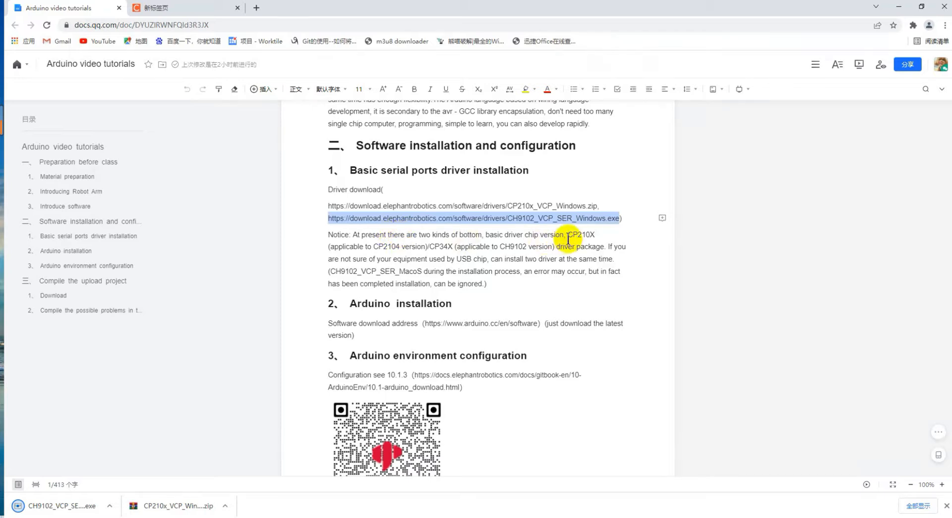
Highlight the notes on the CP210X and CH9102 chips, installing both drivers, and the MacOS error.
{"action": "left_click_drag", "start_coordinate": [566, 235], "coordinate": [594, 235]}
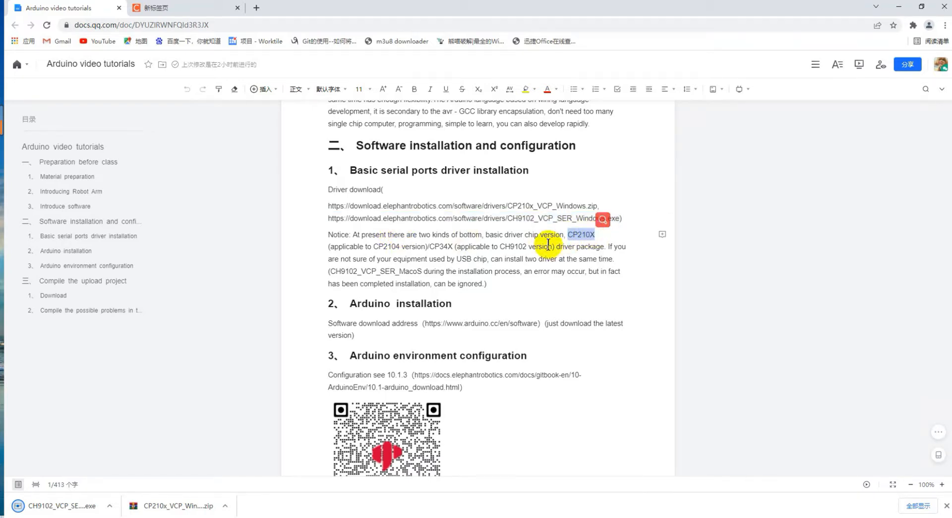
{"action": "left_click_drag", "start_coordinate": [500, 246], "coordinate": [526, 247]}
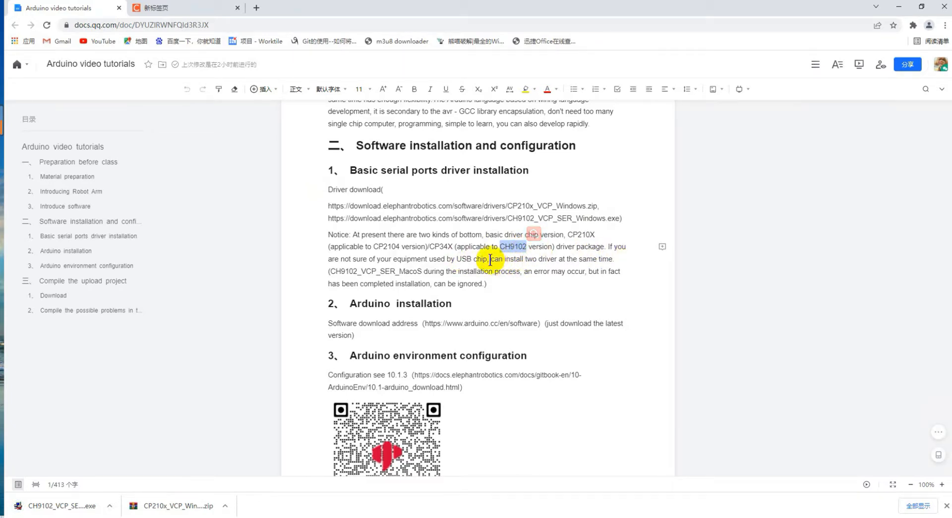
{"action": "left_click_drag", "start_coordinate": [491, 259], "coordinate": [610, 258]}
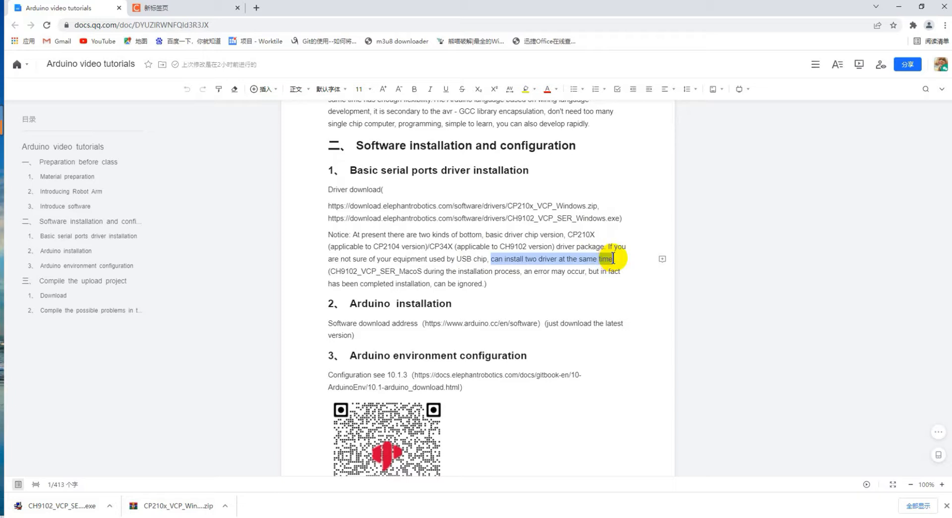
{"action": "left_click", "coordinate": [346, 270]}
{"action": "left_click_drag", "start_coordinate": [345, 270], "coordinate": [602, 278]}
{"action": "left_click", "coordinate": [516, 295]}
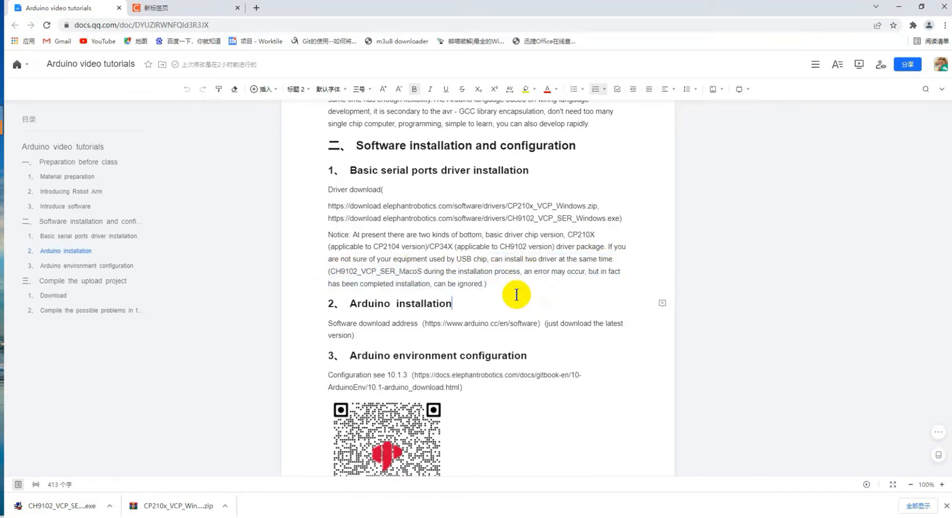
Extract CP210x_VCP_Windows.zip here and run CP210xVCPInstaller_x64_v6.7.0.0.exe from the extracted folder.
{"action": "key", "text": "alt+Tab"}
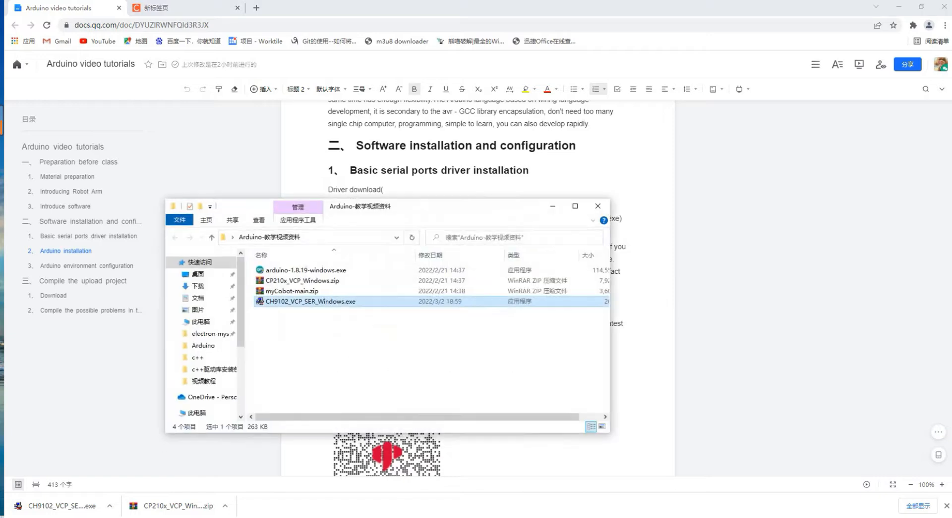
{"action": "right_click", "coordinate": [347, 281]}
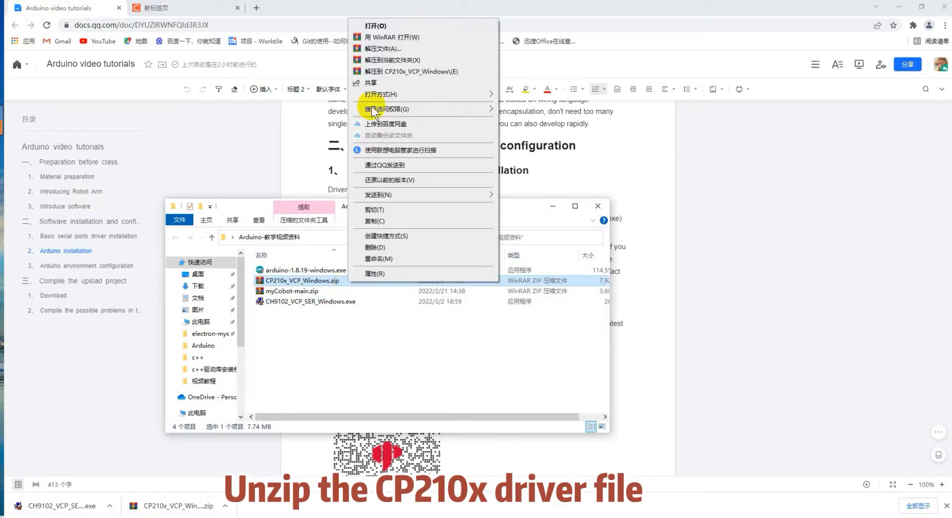
{"action": "left_click", "coordinate": [381, 60]}
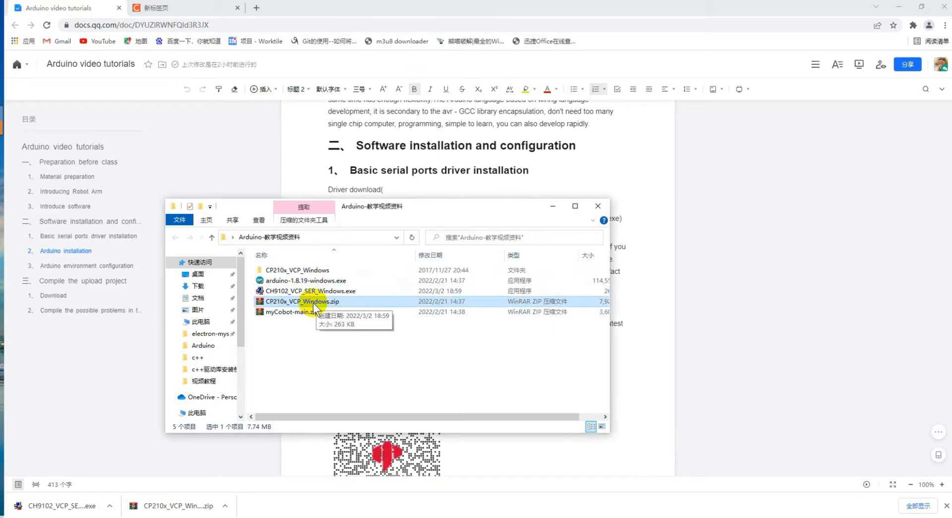
{"action": "double_click", "coordinate": [308, 271]}
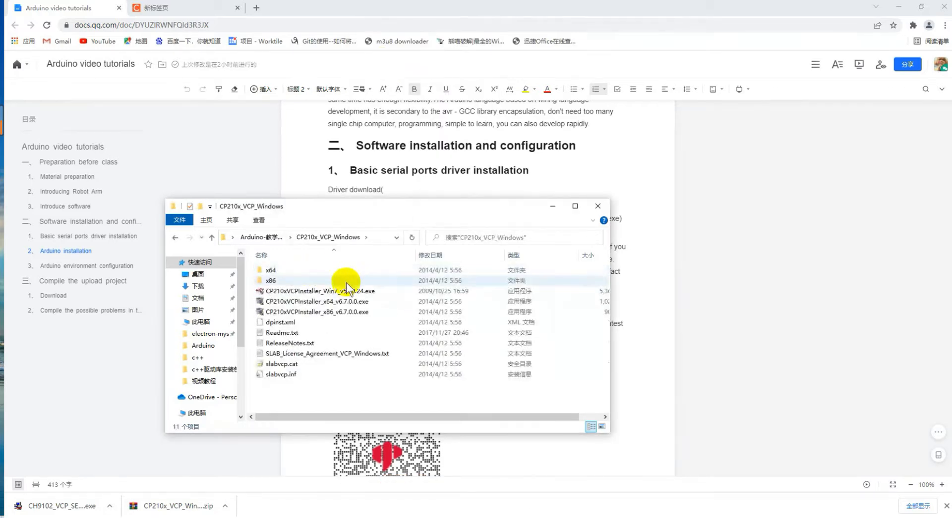
{"action": "left_click", "coordinate": [356, 303]}
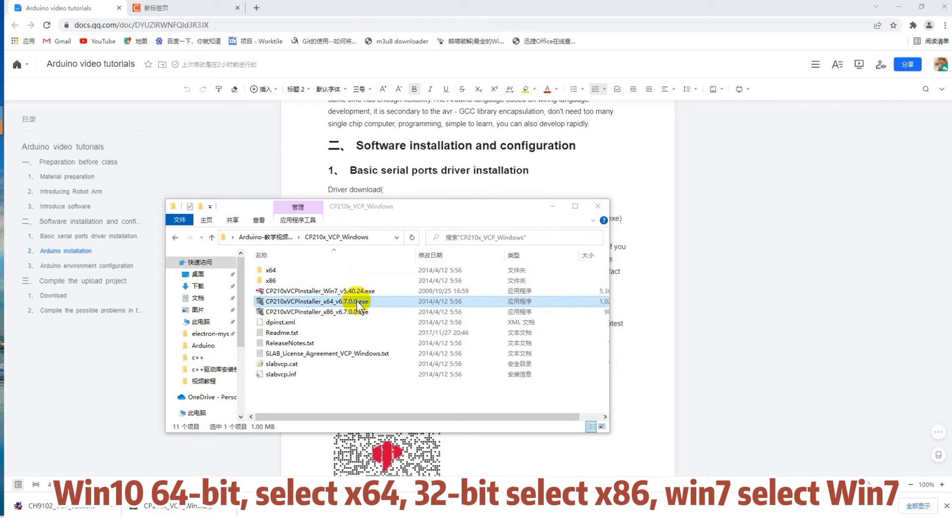
{"action": "double_click", "coordinate": [356, 301]}
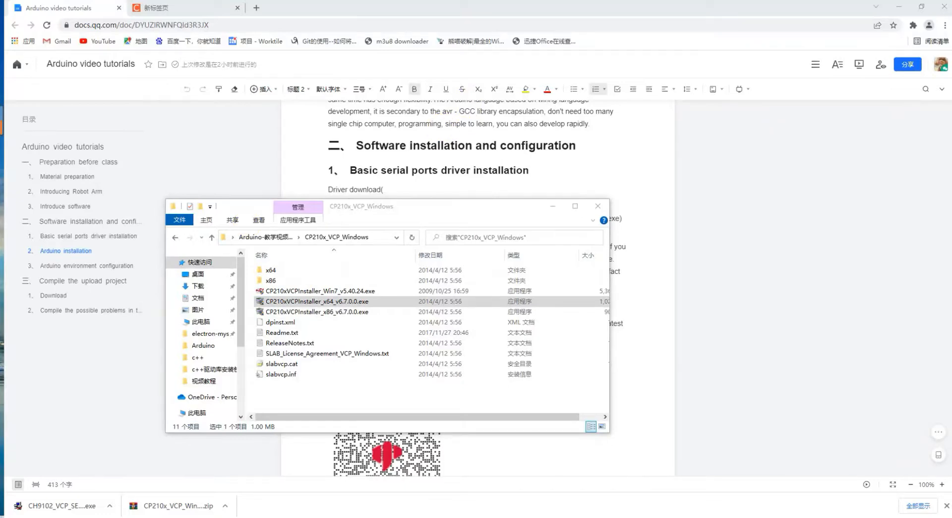
Accept the licence, complete the CP210x driver install, and return to the downloads folder.
{"action": "left_click_drag", "start_coordinate": [215, 177], "coordinate": [516, 181]}
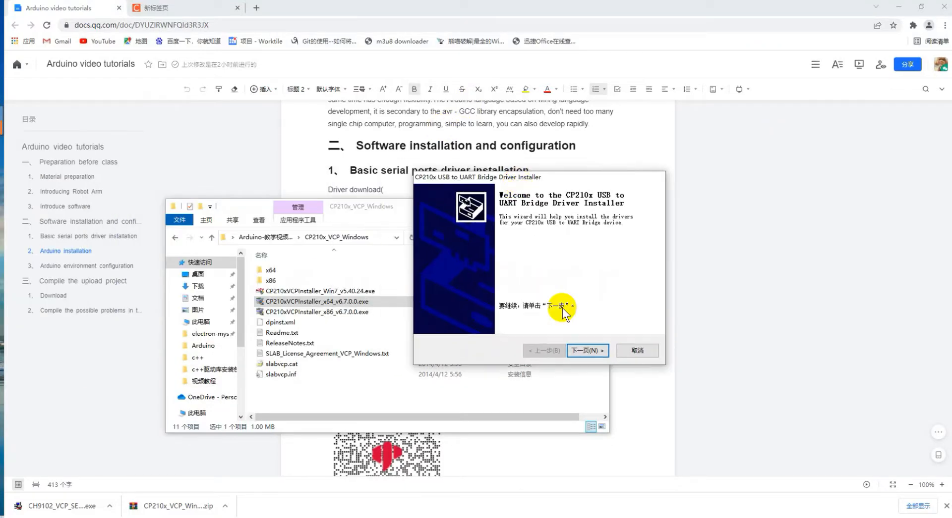
{"action": "left_click", "coordinate": [579, 348]}
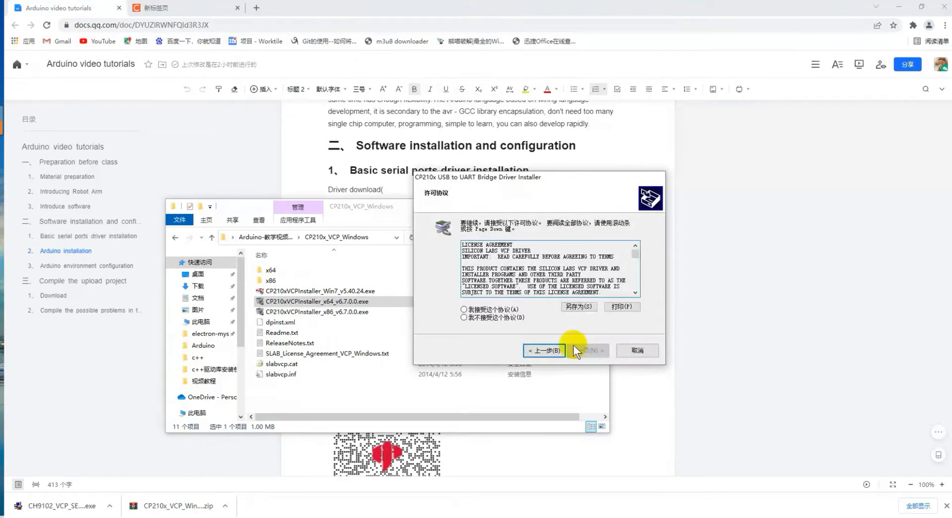
{"action": "left_click", "coordinate": [505, 310]}
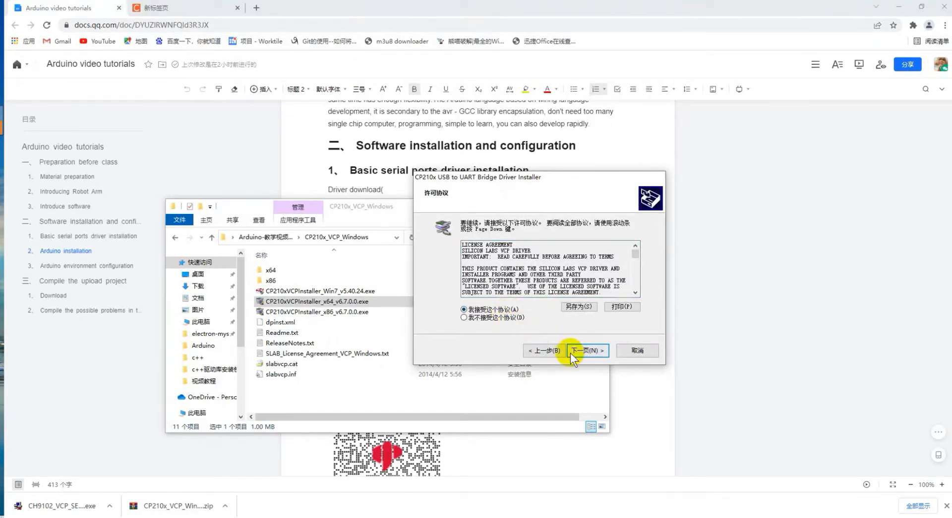
{"action": "left_click", "coordinate": [576, 351]}
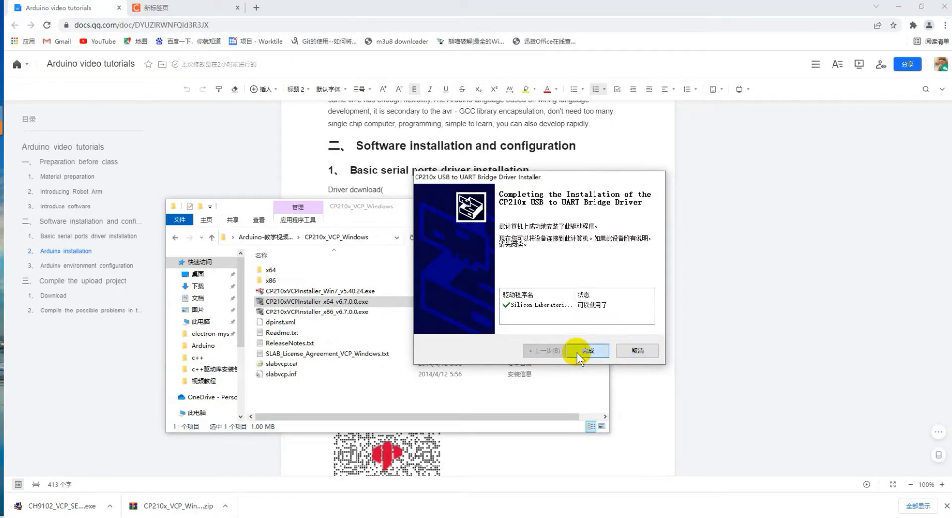
{"action": "left_click", "coordinate": [576, 351]}
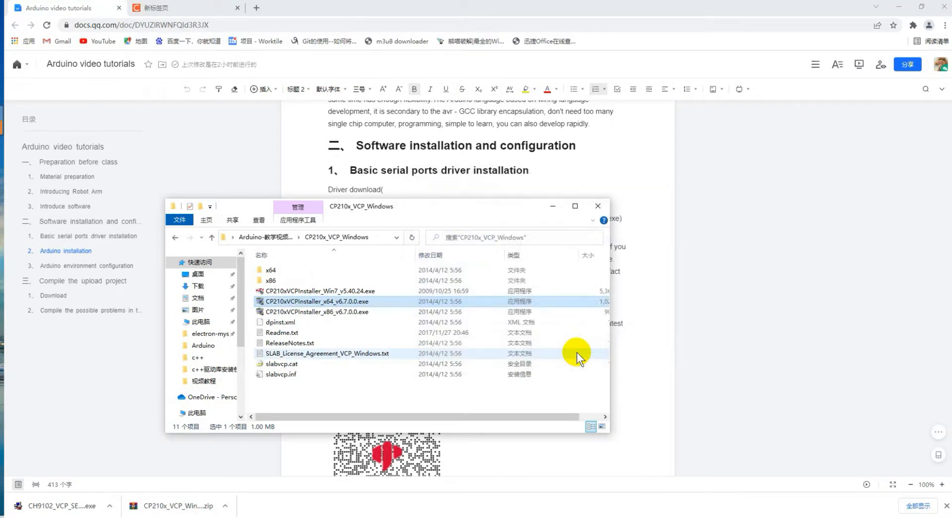
{"action": "left_click", "coordinate": [278, 239]}
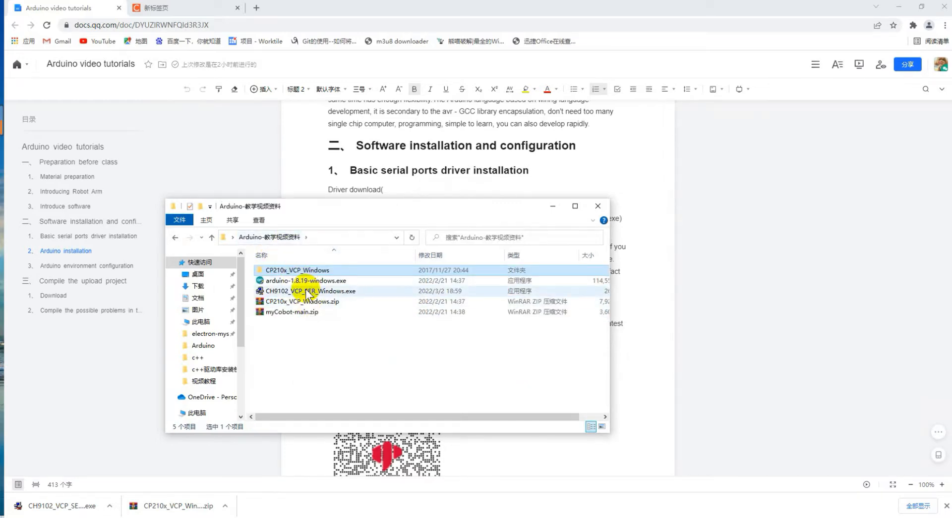
Run CH9102_VCP_SER_Windows.exe, install the CH343SER driver, then close setup and minimize Explorer.
{"action": "left_click", "coordinate": [308, 293]}
{"action": "double_click", "coordinate": [309, 293]}
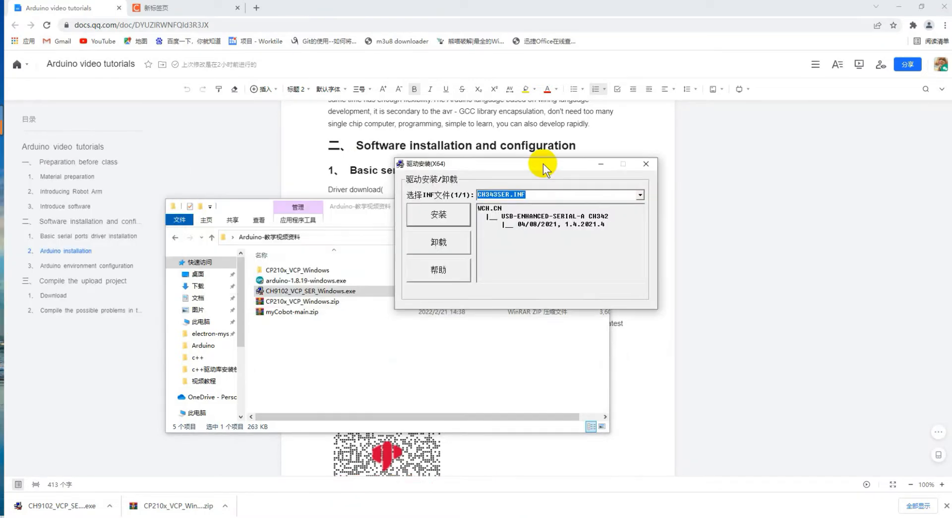
{"action": "left_click", "coordinate": [457, 212]}
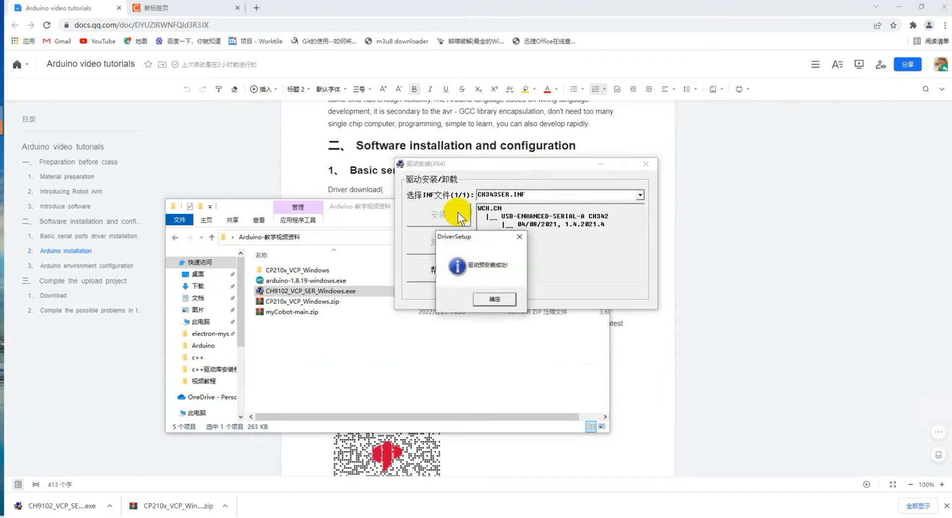
{"action": "left_click", "coordinate": [503, 303]}
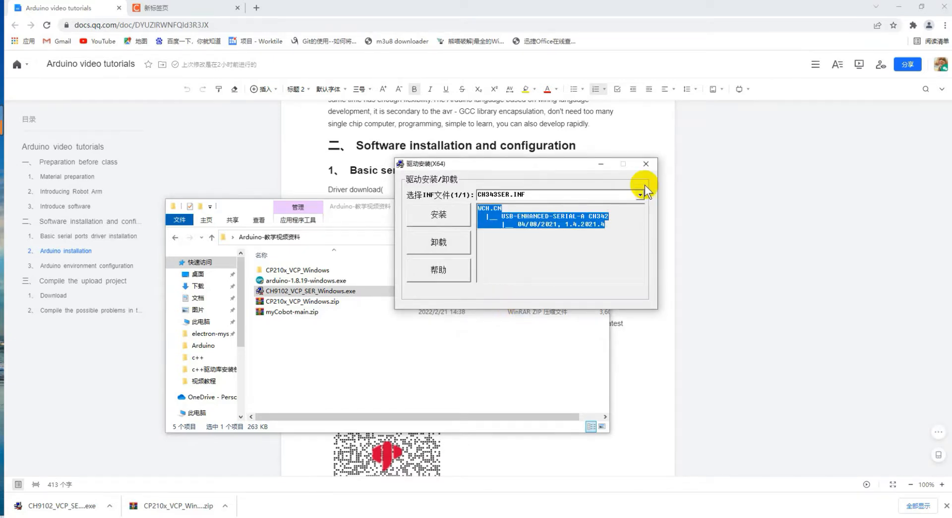
{"action": "left_click", "coordinate": [646, 165]}
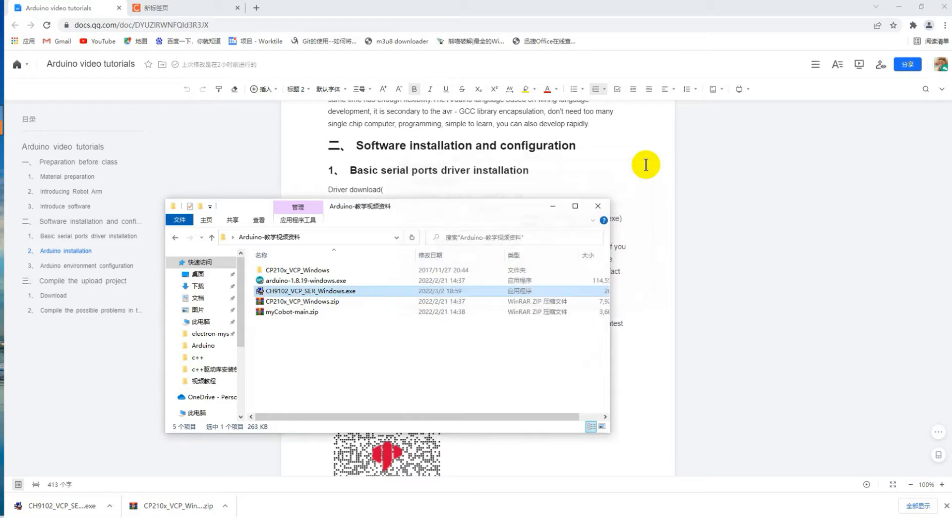
{"action": "left_click", "coordinate": [550, 207]}
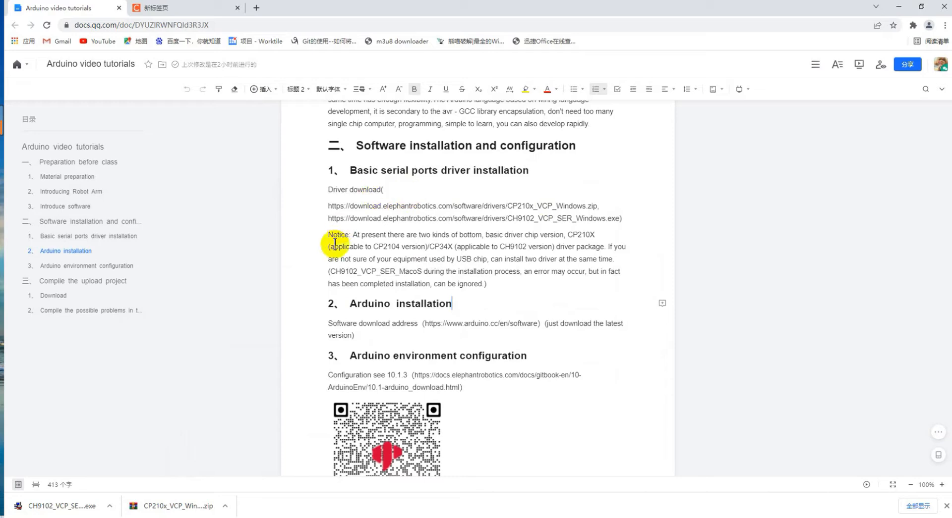
Highlight the 'Arduino installation' heading, the arduino.cc/en/software address and 'the latest'.
{"action": "scroll", "coordinate": [364, 307], "scroll_direction": "down", "scroll_amount": 1}
{"action": "scroll", "coordinate": [364, 307], "scroll_direction": "down", "scroll_amount": 3}
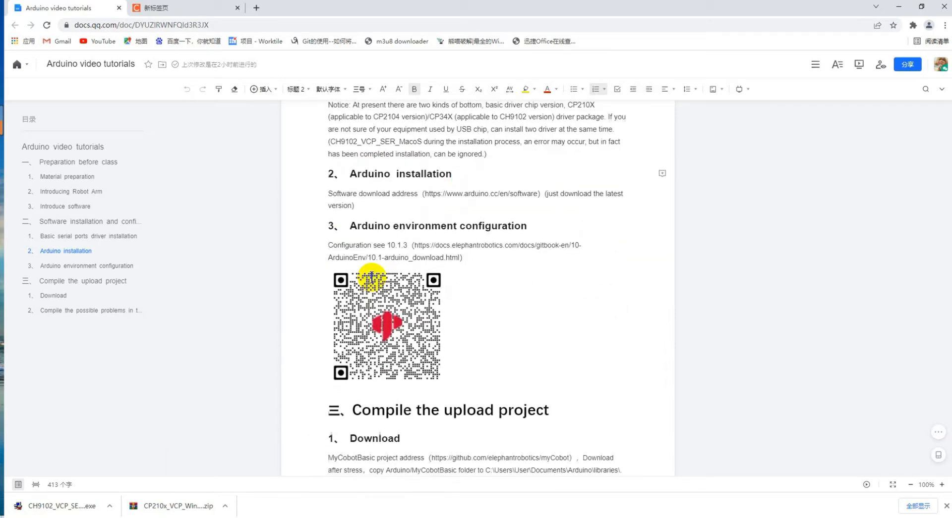
{"action": "left_click_drag", "start_coordinate": [352, 156], "coordinate": [458, 161]}
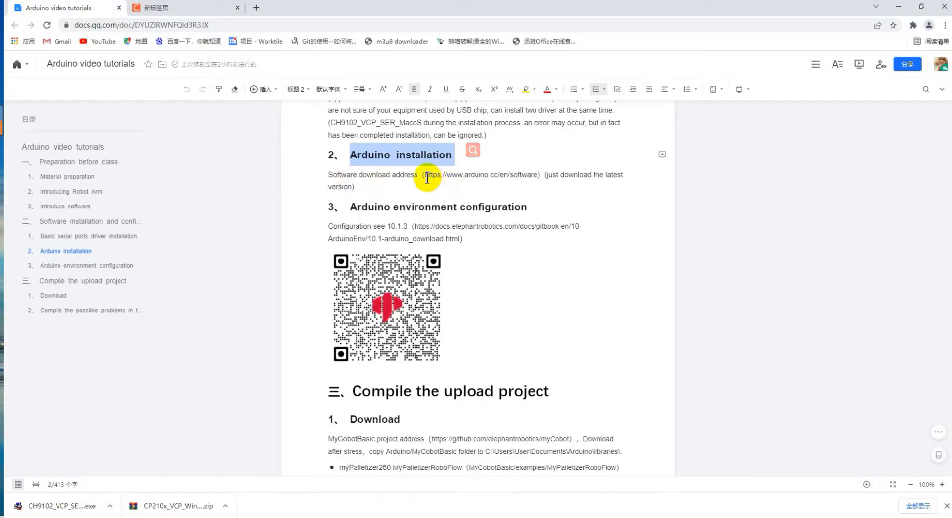
{"action": "left_click_drag", "start_coordinate": [425, 175], "coordinate": [536, 180]}
{"action": "key", "text": "ctrl+c"}
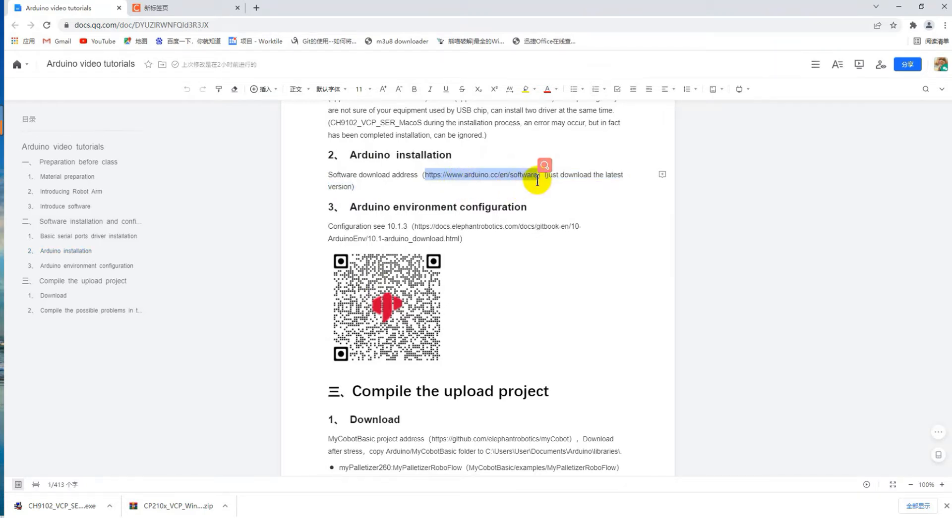
{"action": "left_click", "coordinate": [569, 188]}
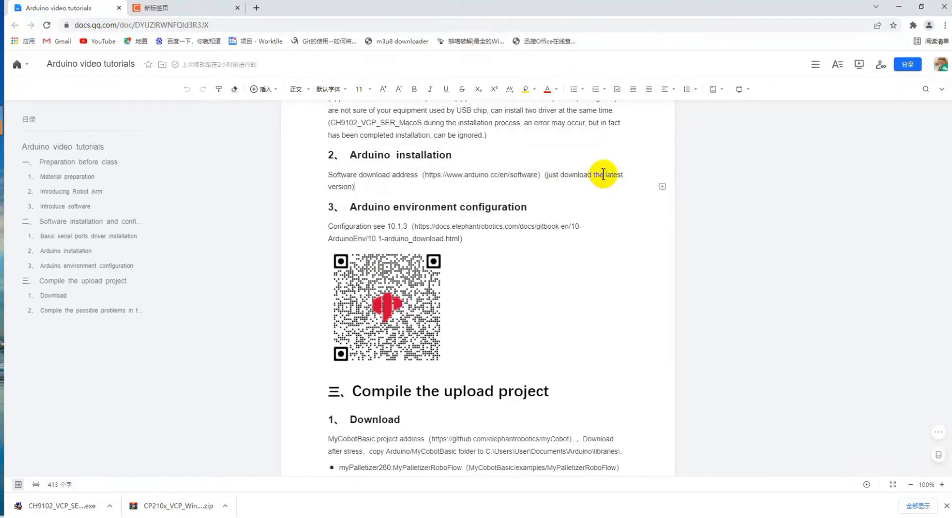
{"action": "left_click_drag", "start_coordinate": [595, 175], "coordinate": [624, 175]}
{"action": "left_click", "coordinate": [465, 186]}
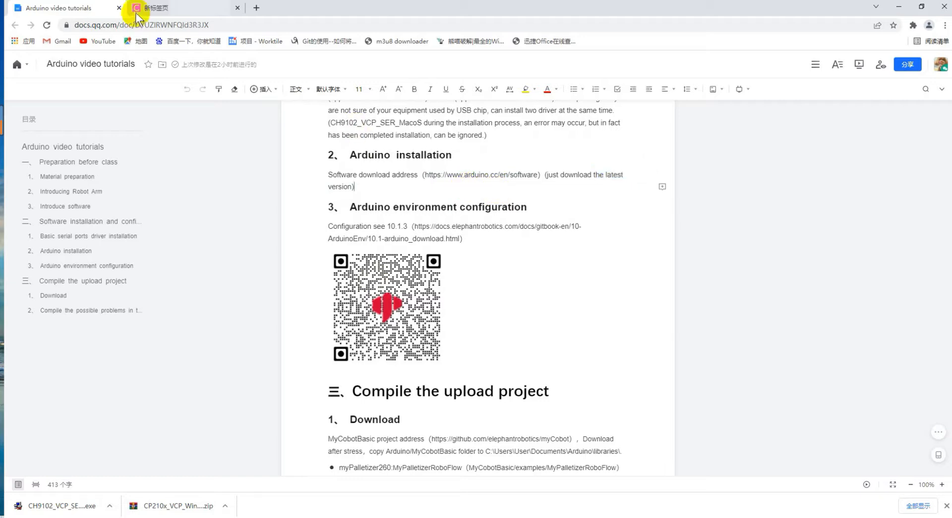
{"action": "left_click", "coordinate": [150, 8]}
Load the arduino.cc/en/software page in the new tab.
{"action": "left_click", "coordinate": [159, 20]}
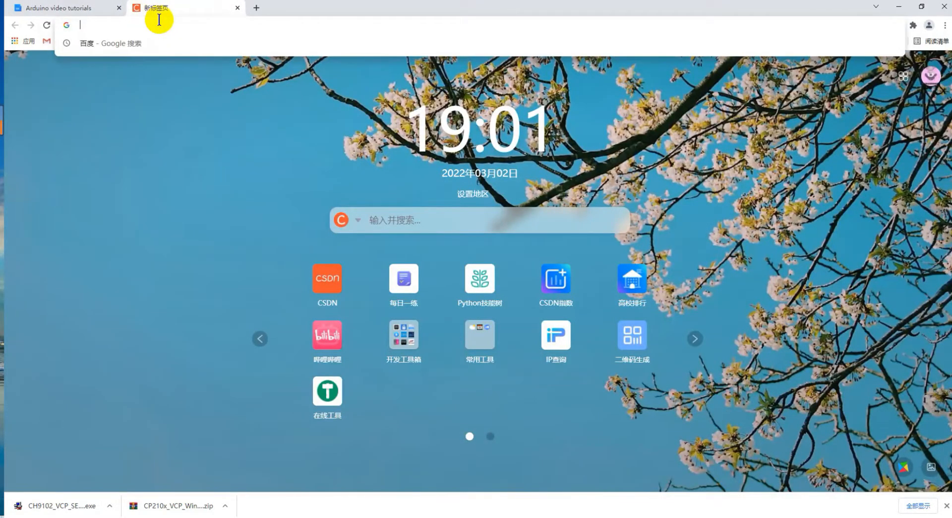
{"action": "key", "text": "ctrl+v"}
{"action": "key", "text": "Return"}
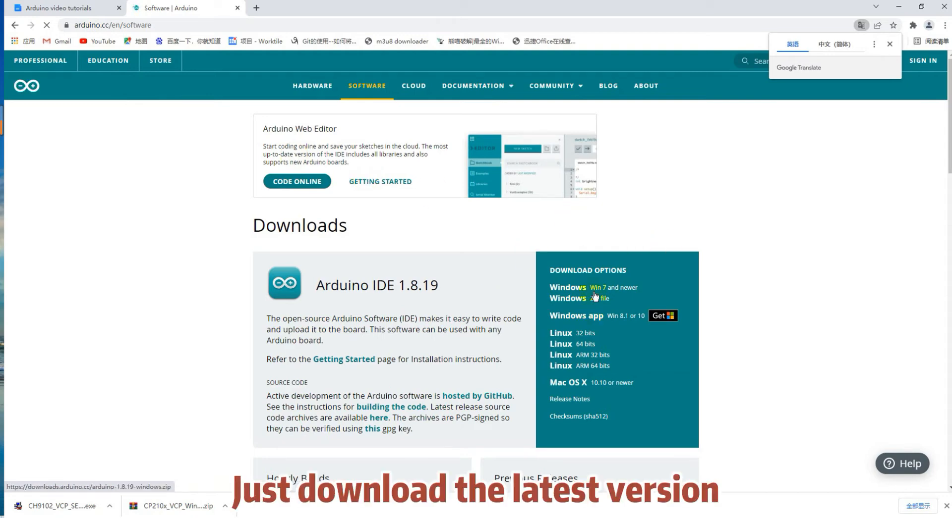
{"action": "scroll", "coordinate": [457, 258], "scroll_direction": "down", "scroll_amount": 1}
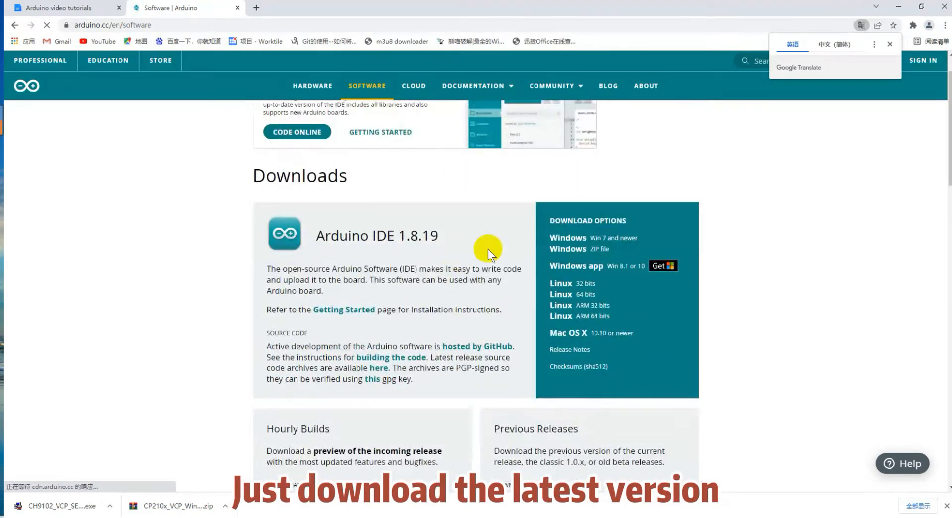
Download the Arduino IDE 1.8.19 for Windows 7 and newer without donating, dismissing the survey.
{"action": "left_click", "coordinate": [574, 241]}
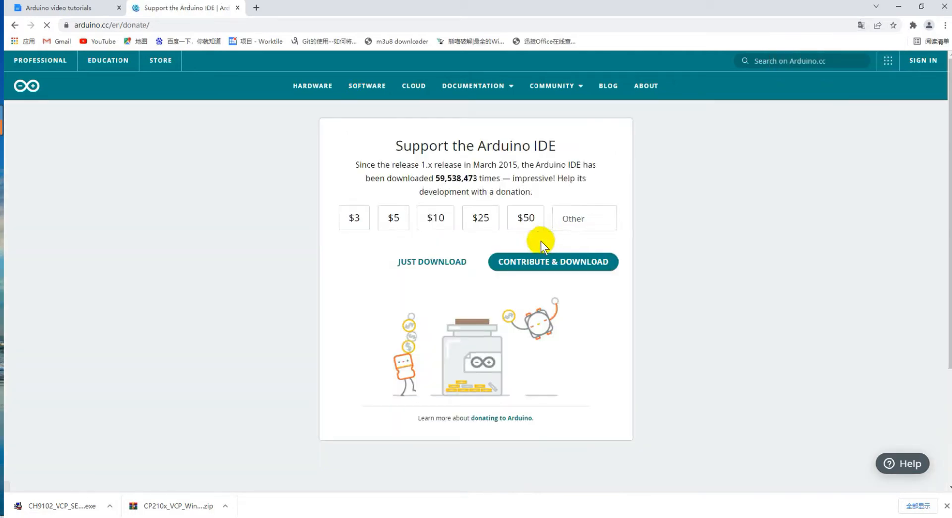
{"action": "left_click", "coordinate": [452, 267]}
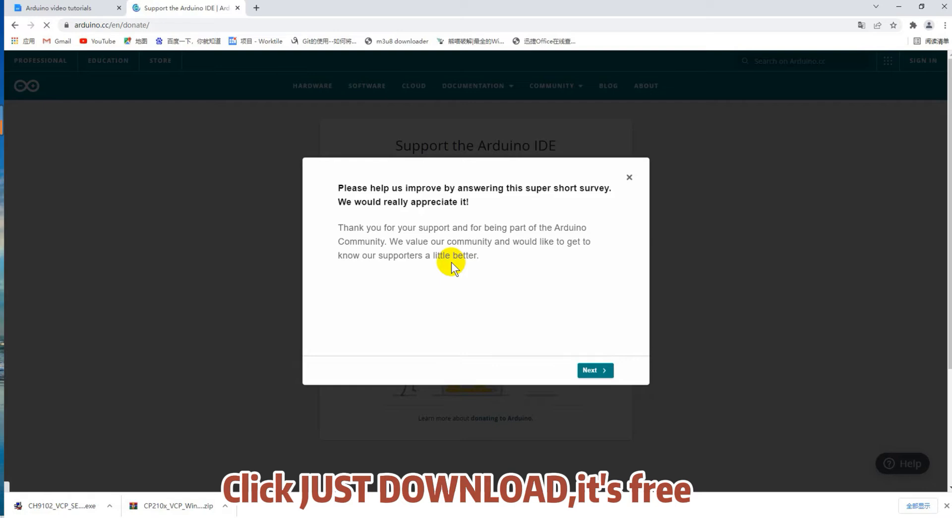
{"action": "left_click", "coordinate": [629, 177]}
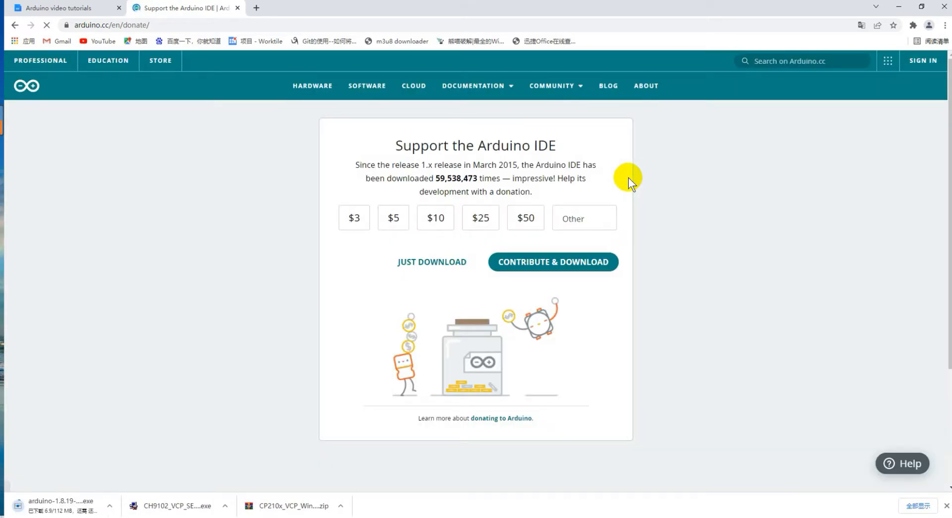
{"action": "left_click", "coordinate": [110, 506]}
{"action": "left_click", "coordinate": [138, 459]}
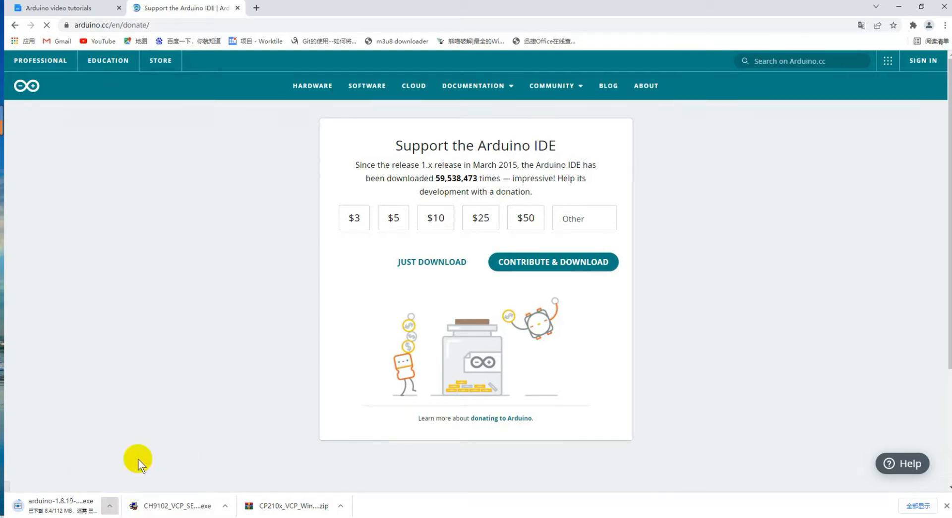
{"action": "left_click", "coordinate": [103, 517]}
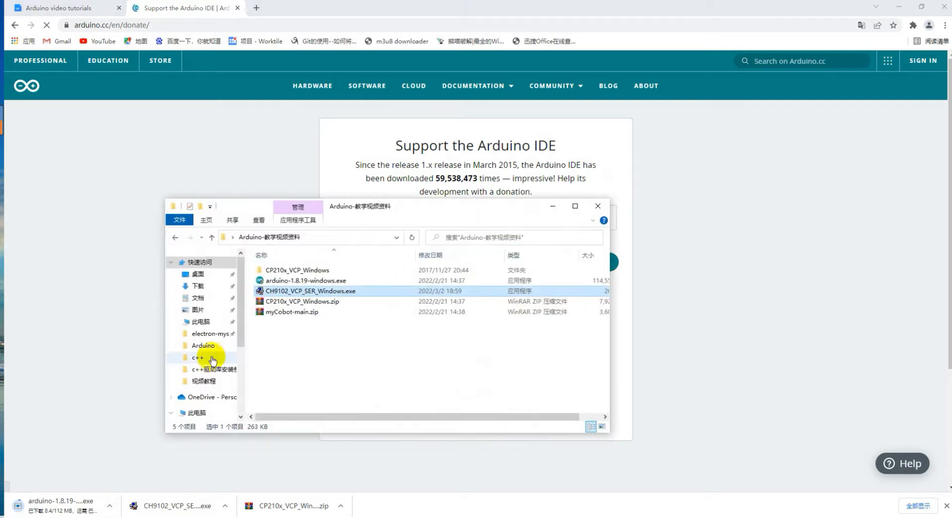
Run arduino-1.8.19-windows.exe, accept the licence and keep all five components.
{"action": "left_click", "coordinate": [293, 281]}
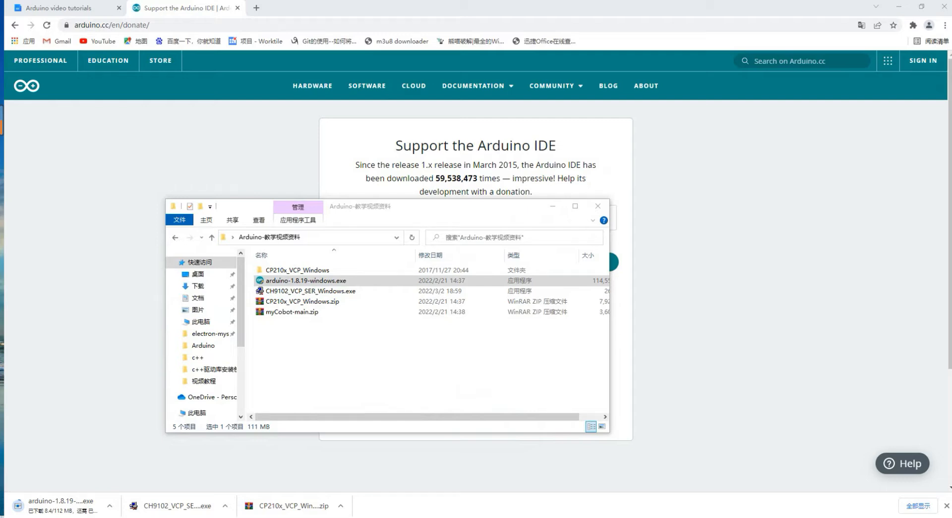
{"action": "left_click_drag", "start_coordinate": [212, 186], "coordinate": [435, 187]}
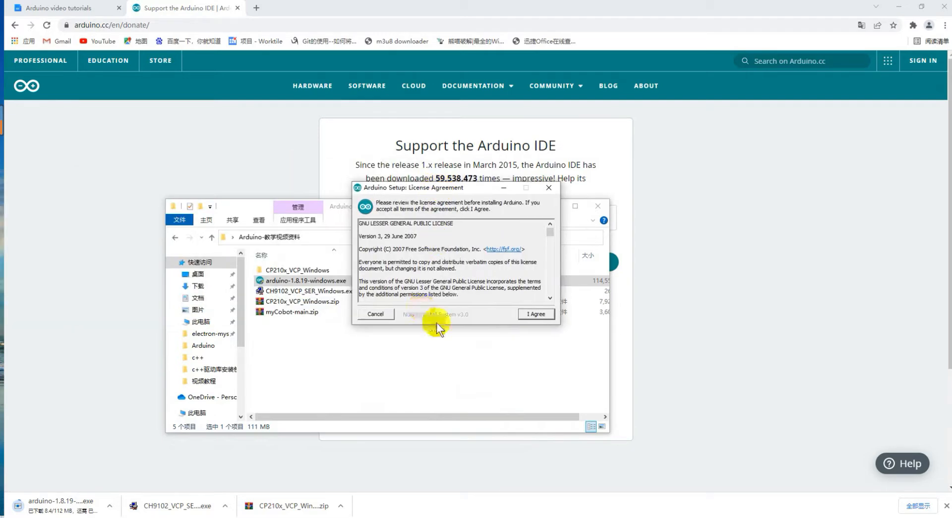
{"action": "left_click", "coordinate": [535, 313]}
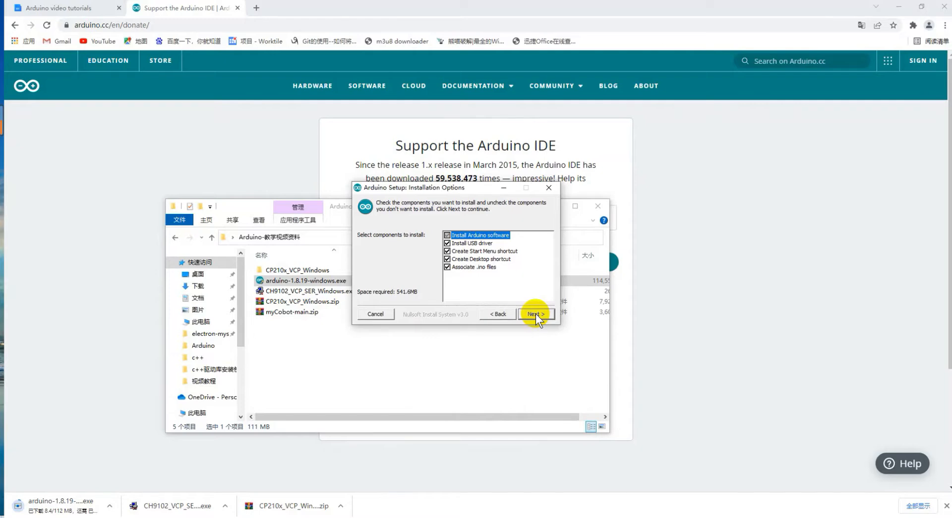
{"action": "left_click", "coordinate": [536, 313]}
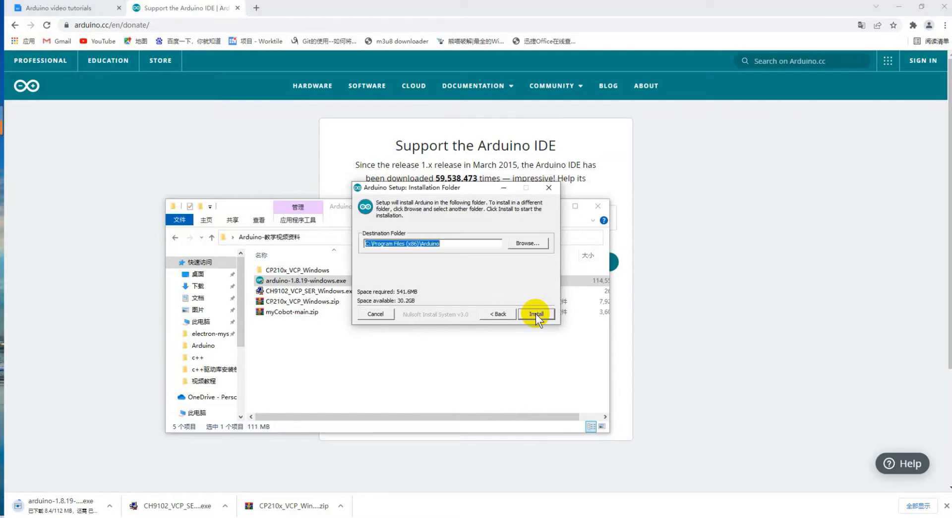
{"action": "left_click", "coordinate": [531, 245]}
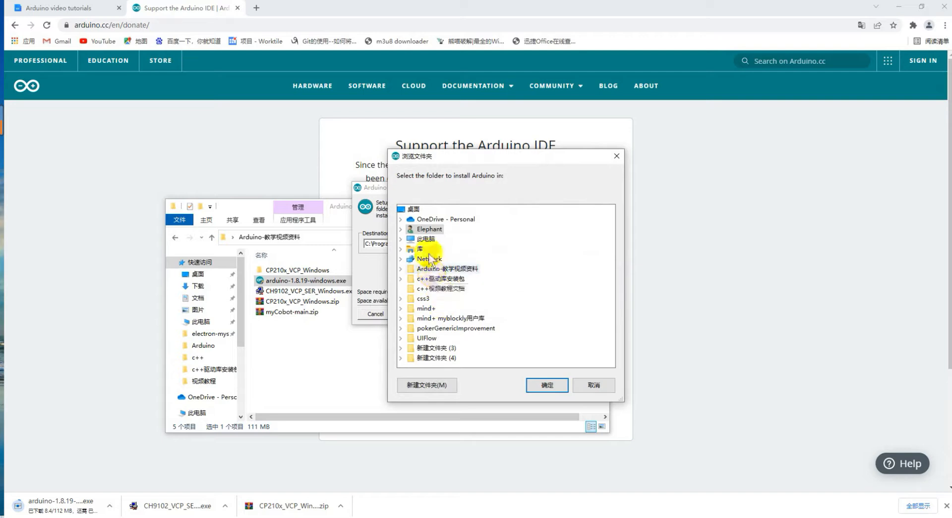
{"action": "double_click", "coordinate": [426, 240]}
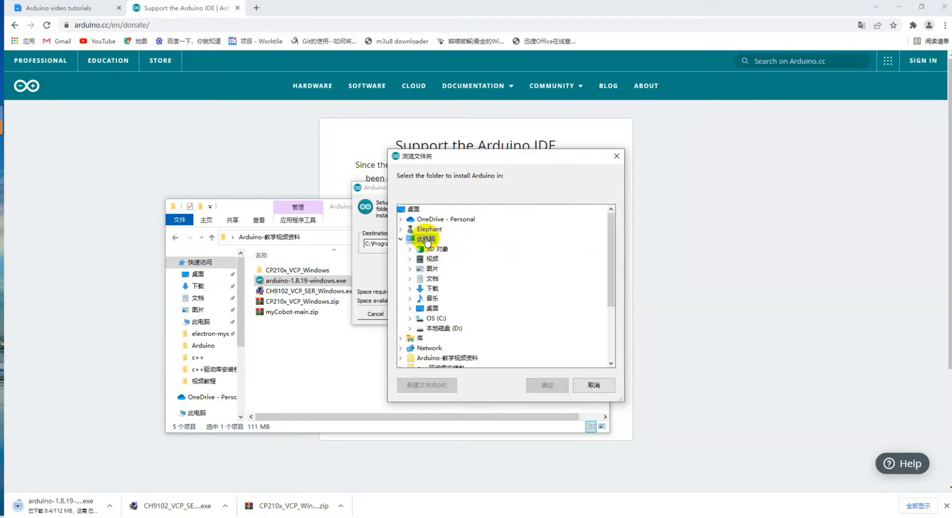
{"action": "double_click", "coordinate": [448, 329]}
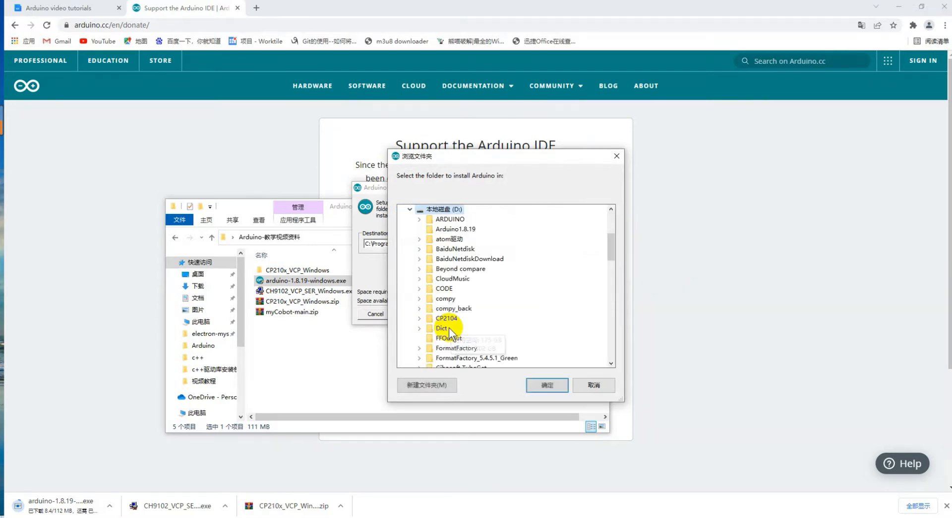
{"action": "left_click", "coordinate": [472, 231]}
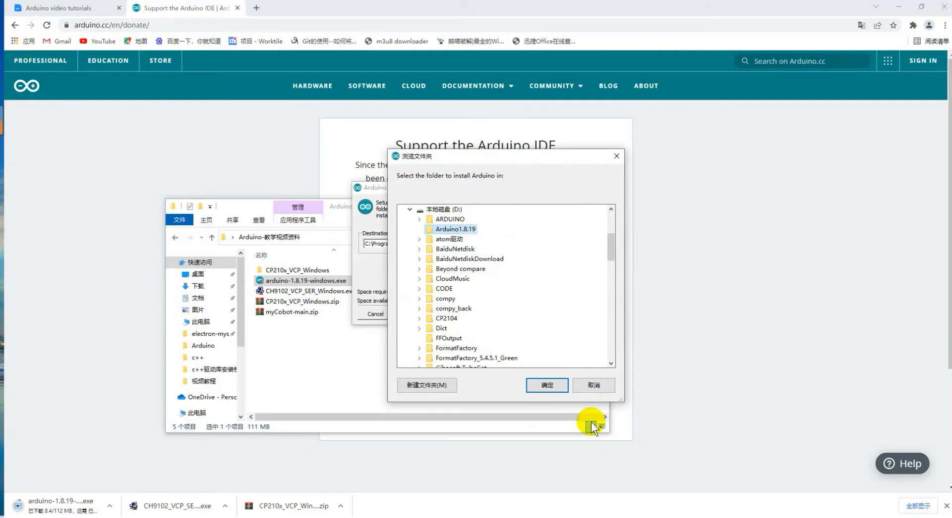
{"action": "left_click", "coordinate": [587, 387]}
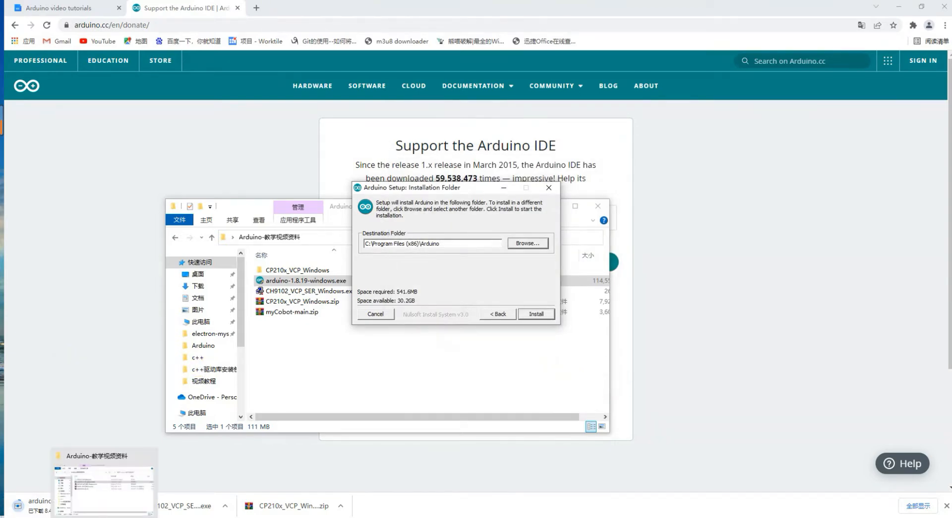
Confirm via This PC that D:\Arduino1.8.19 is empty, then reopen Setup's folder browser.
{"action": "right_click", "coordinate": [104, 517]}
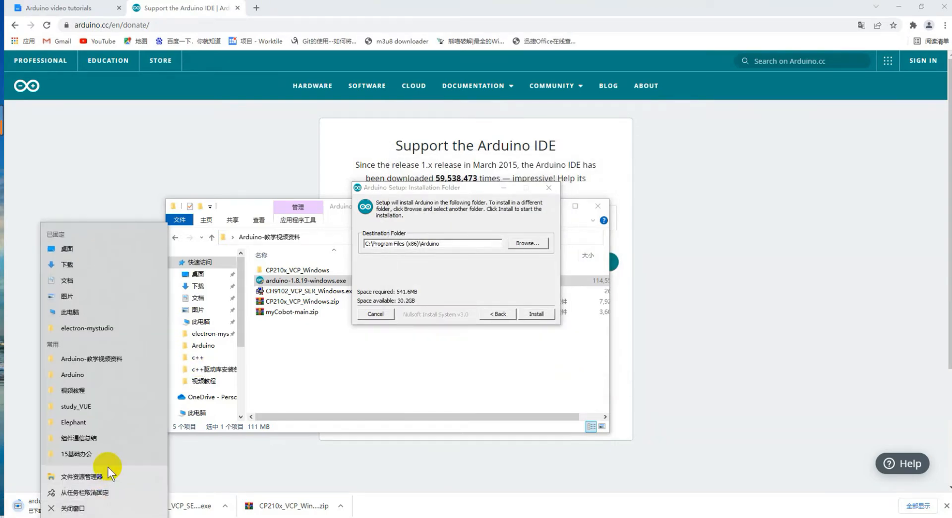
{"action": "left_click", "coordinate": [87, 312]}
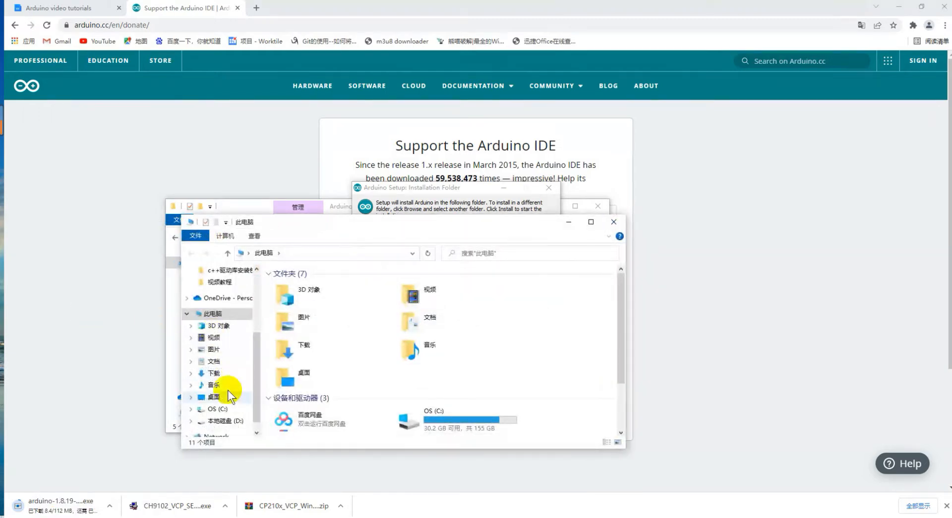
{"action": "left_click", "coordinate": [225, 422]}
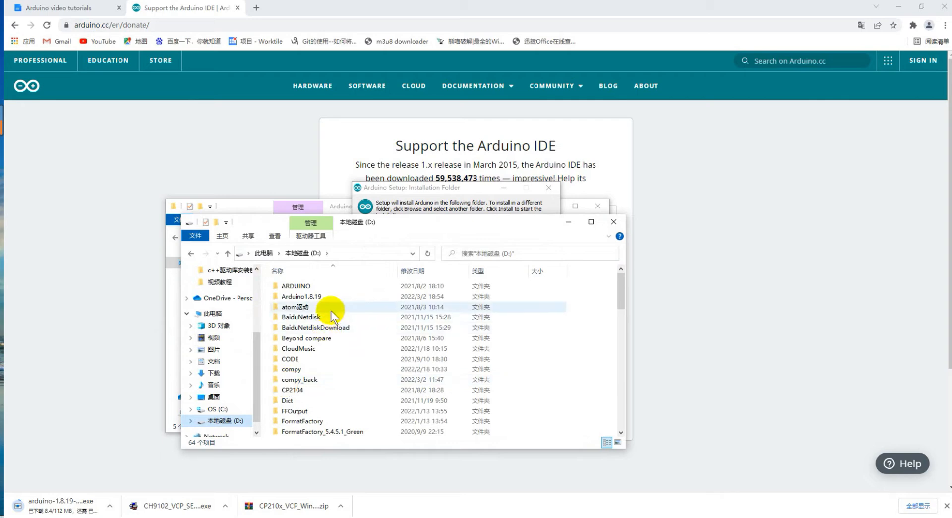
{"action": "double_click", "coordinate": [328, 297]}
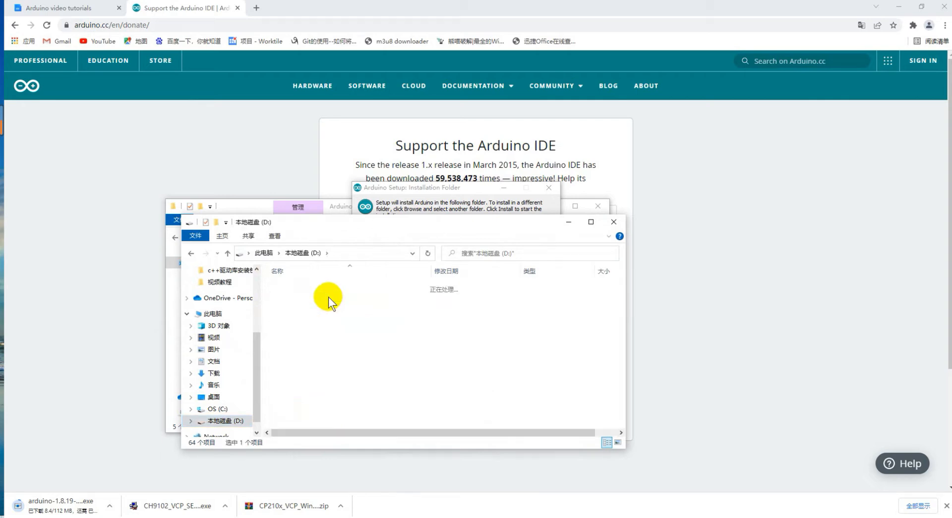
{"action": "left_click", "coordinate": [296, 253]}
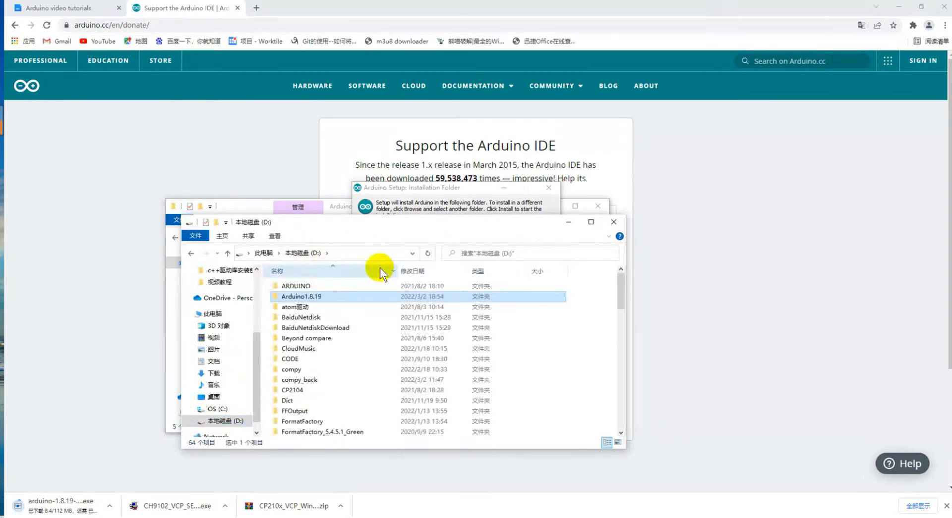
{"action": "left_click", "coordinate": [612, 223]}
{"action": "left_click", "coordinate": [520, 244]}
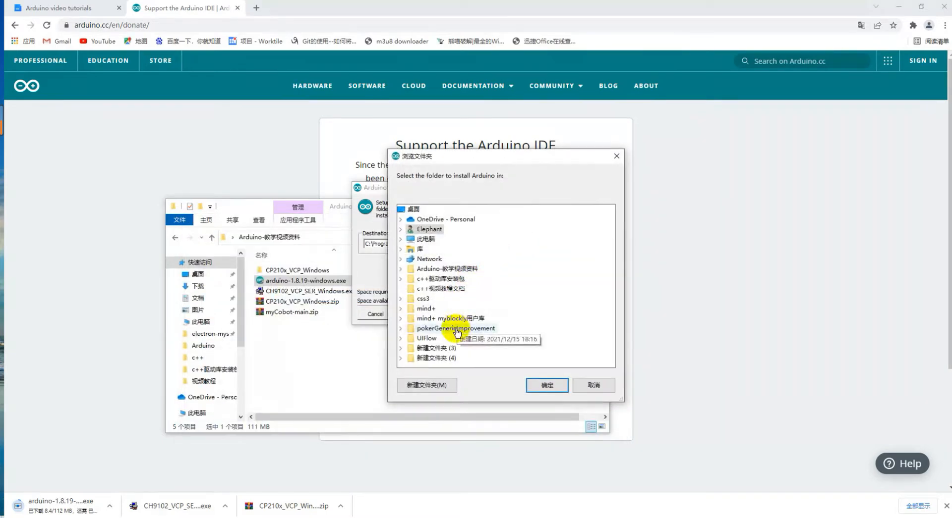
Choose D:\Arduino1.8.19 as the destination folder and start the installation.
{"action": "double_click", "coordinate": [421, 239]}
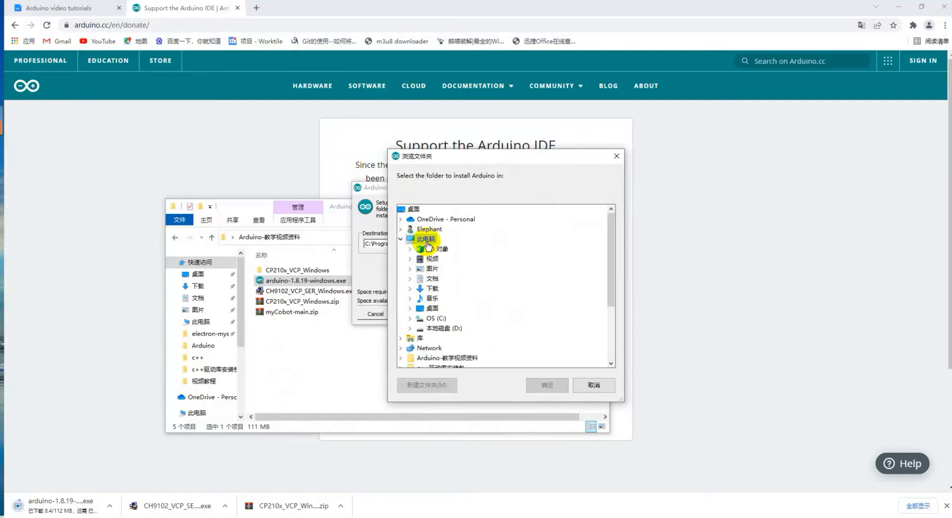
{"action": "double_click", "coordinate": [439, 327]}
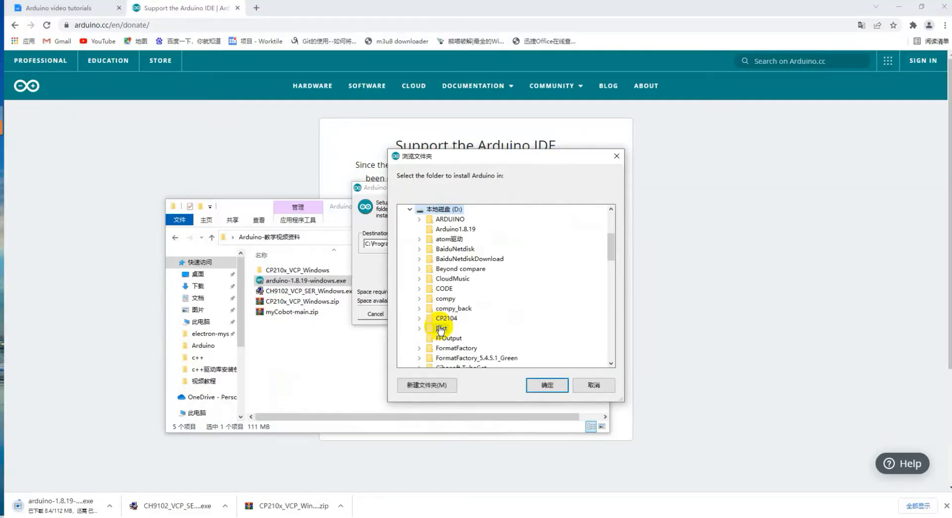
{"action": "left_click", "coordinate": [451, 229]}
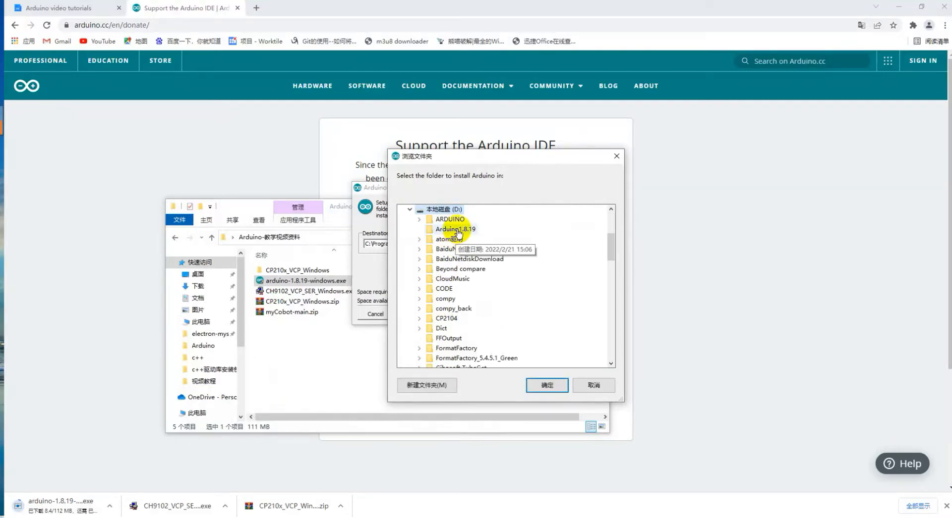
{"action": "left_click", "coordinate": [545, 385]}
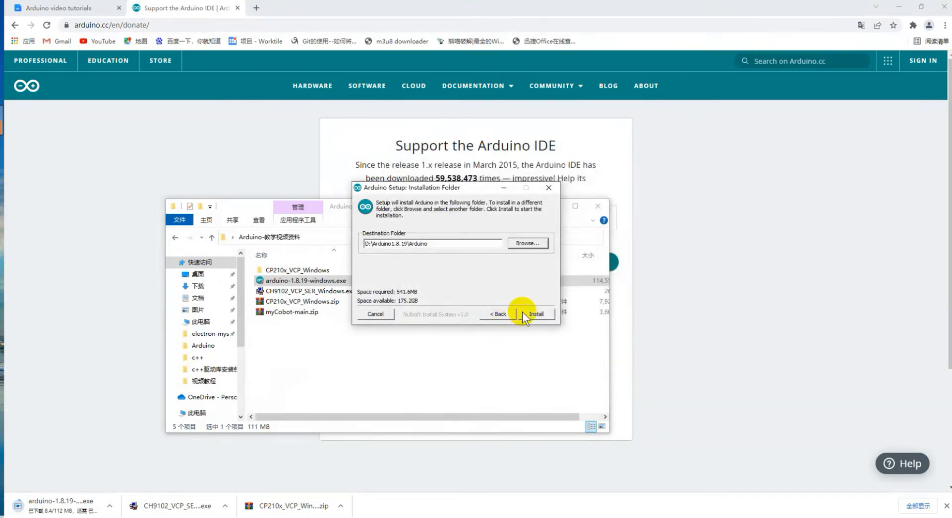
{"action": "left_click", "coordinate": [535, 314]}
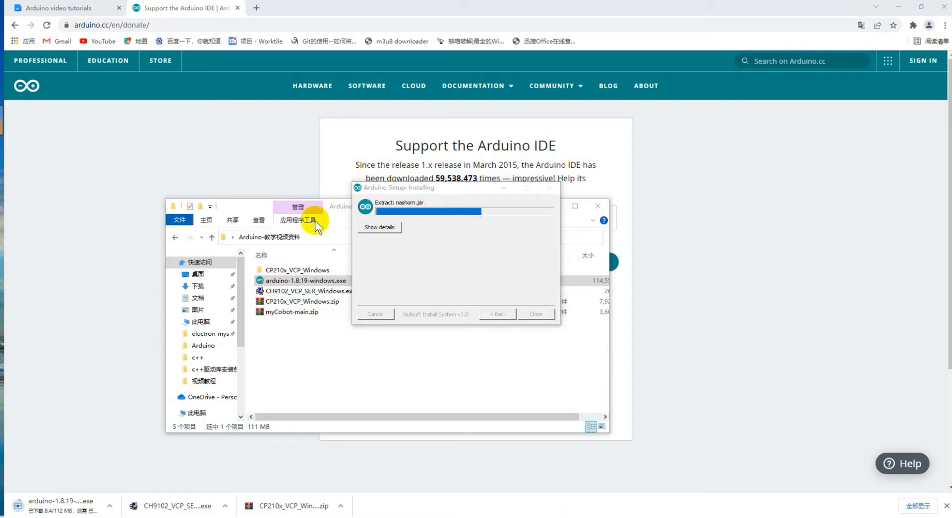
Minimize Explorer, close the donate tab, and close Arduino Setup once it shows Completed.
{"action": "left_click", "coordinate": [247, 209]}
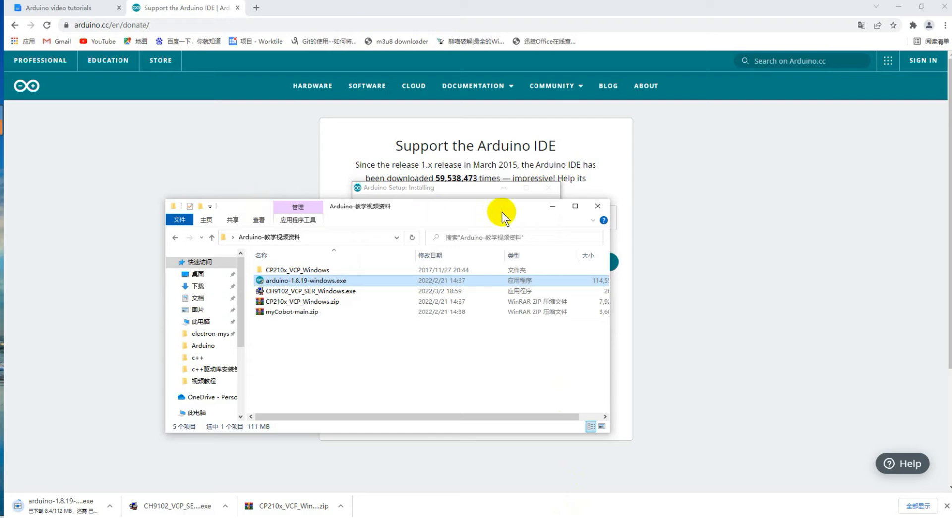
{"action": "left_click", "coordinate": [552, 205]}
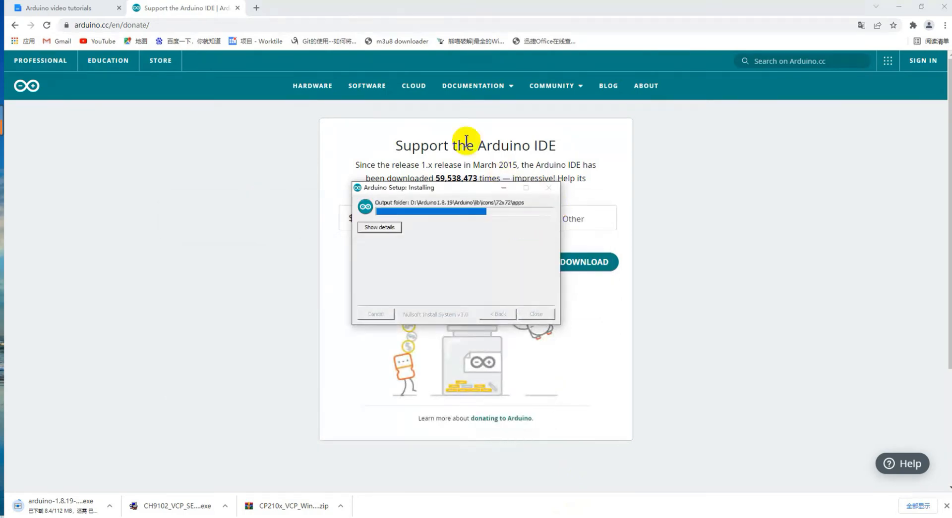
{"action": "left_click", "coordinate": [238, 8]}
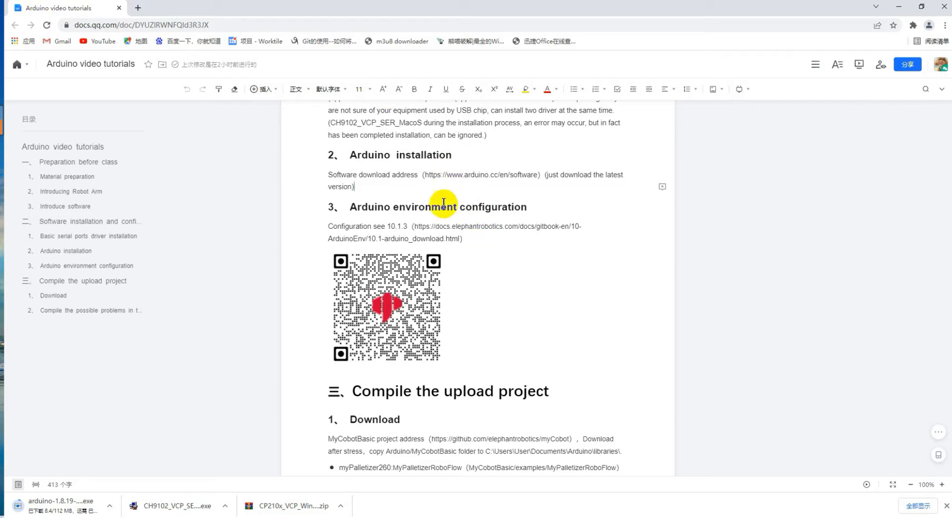
{"action": "left_click", "coordinate": [214, 517]}
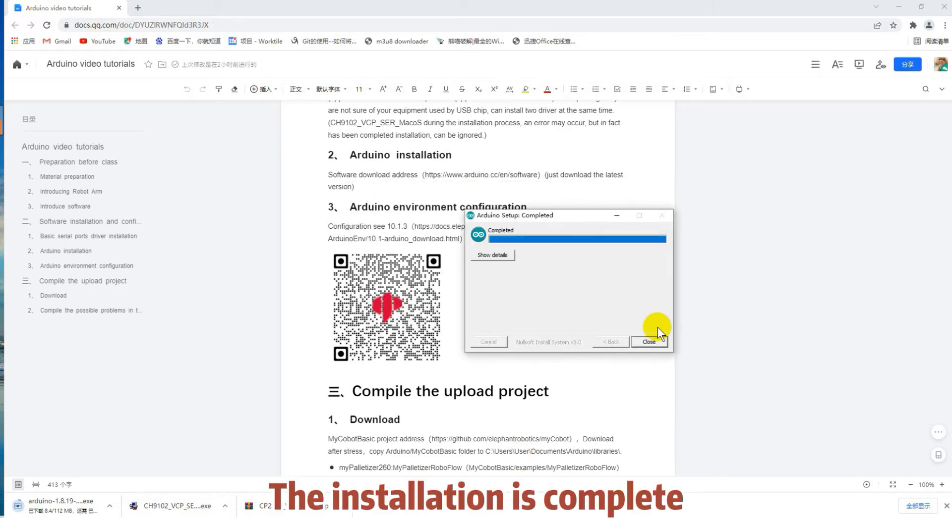
{"action": "left_click", "coordinate": [650, 343]}
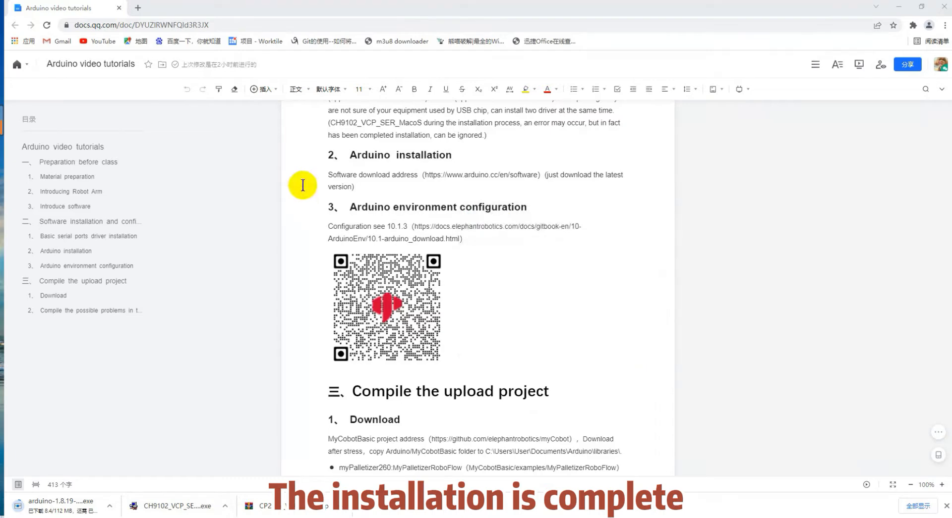
{"action": "left_click_drag", "start_coordinate": [348, 159], "coordinate": [441, 159]}
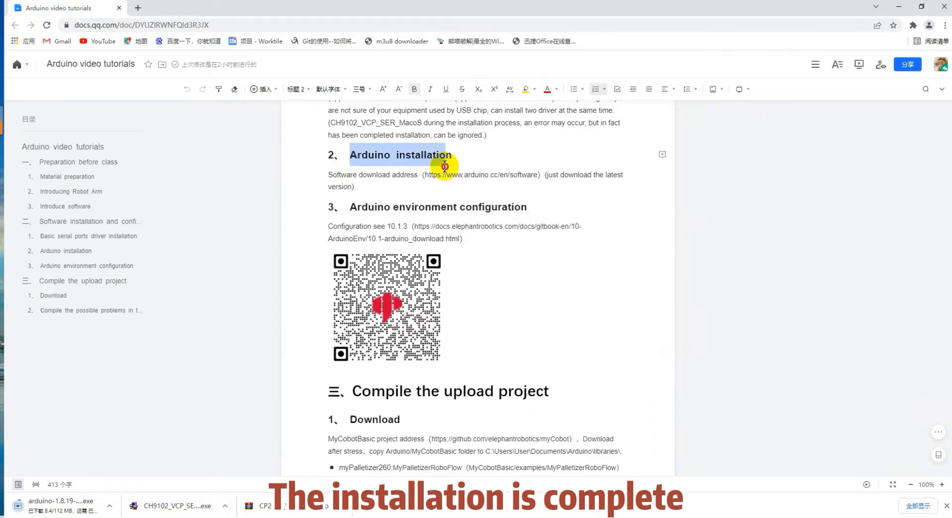
{"action": "left_click", "coordinate": [425, 186]}
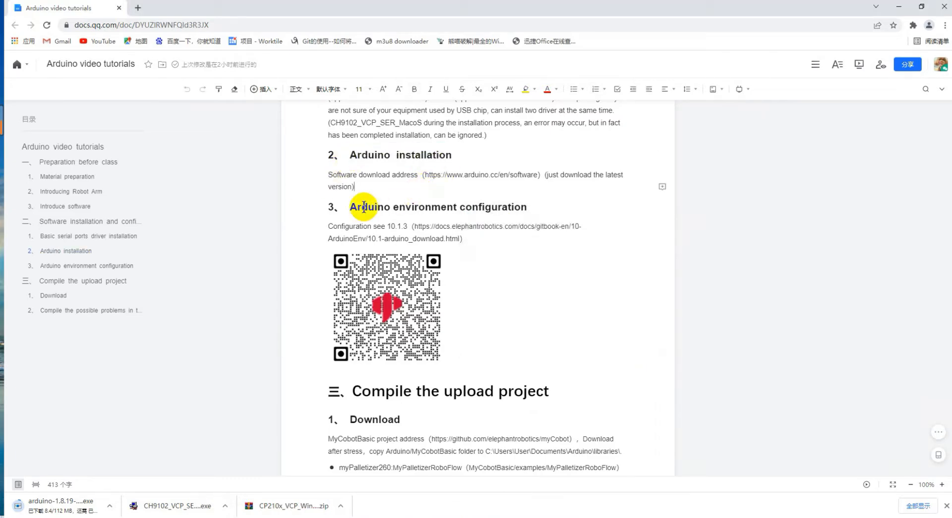
{"action": "left_click_drag", "start_coordinate": [353, 207], "coordinate": [551, 214]}
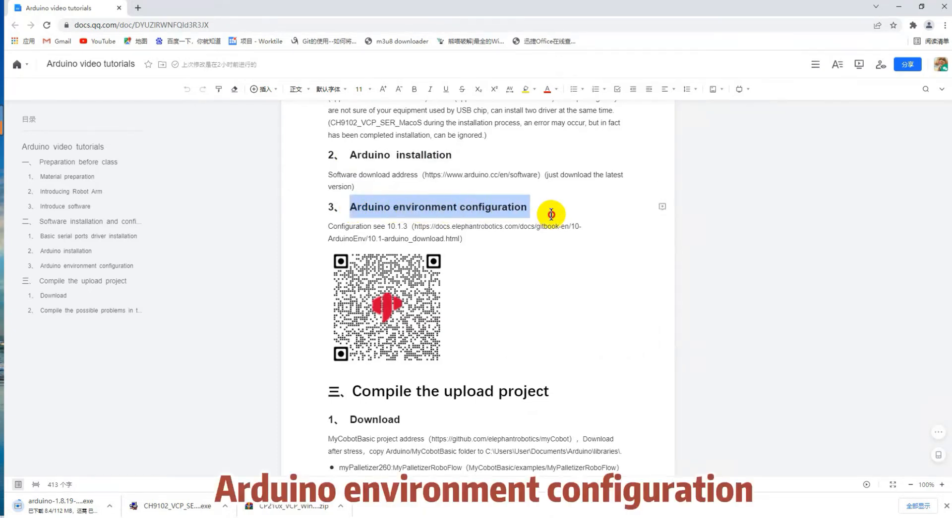
{"action": "left_click", "coordinate": [487, 250]}
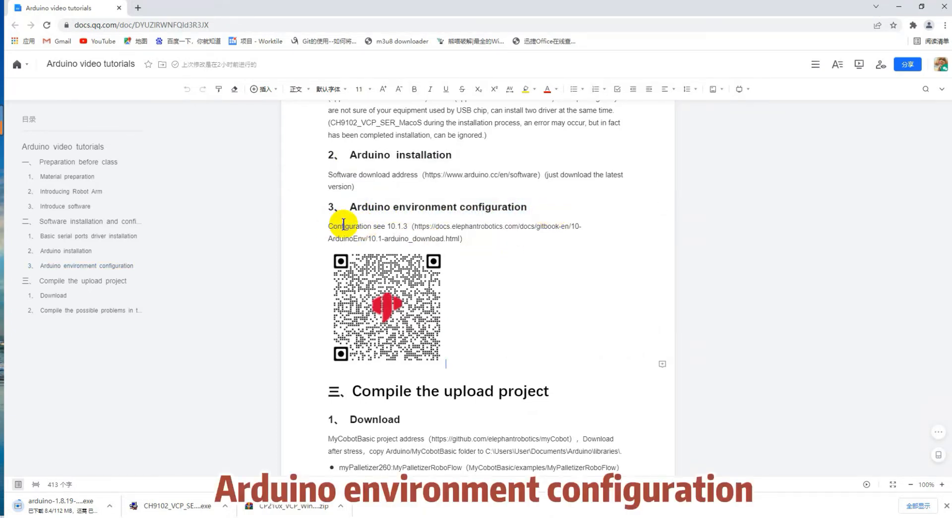
{"action": "left_click_drag", "start_coordinate": [387, 228], "coordinate": [459, 241]}
{"action": "key", "text": "ctrl+c"}
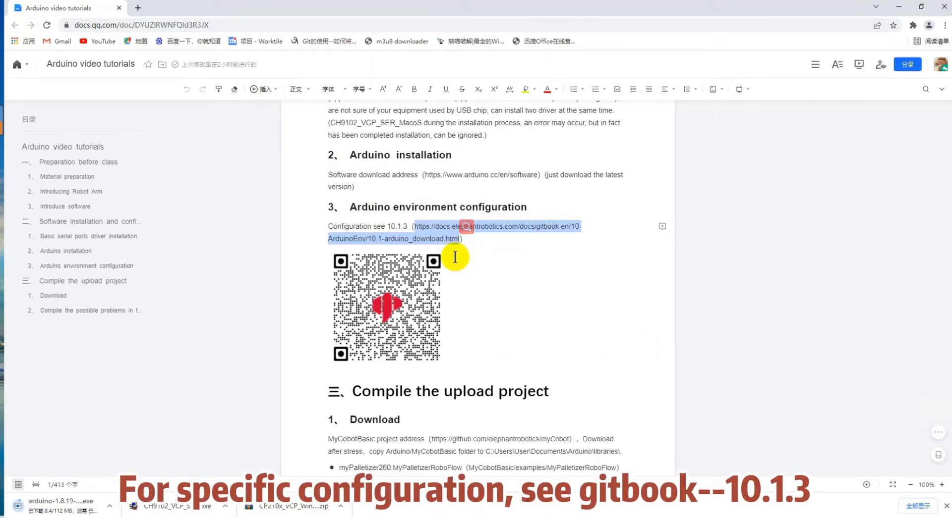
{"action": "left_click", "coordinate": [141, 8]}
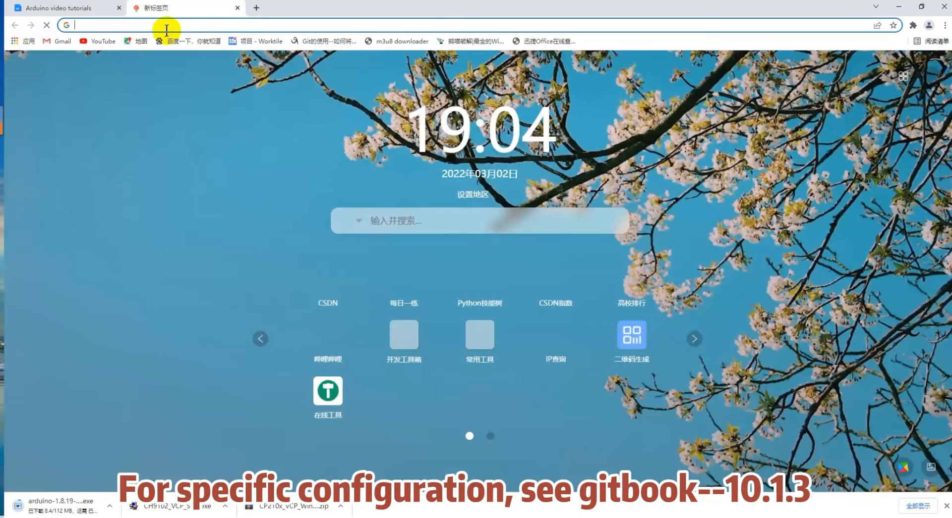
Load the gitbook Environment building page and scroll to section 10.1.3 Add development board.
{"action": "key", "text": "ctrl+v"}
{"action": "key", "text": "Return"}
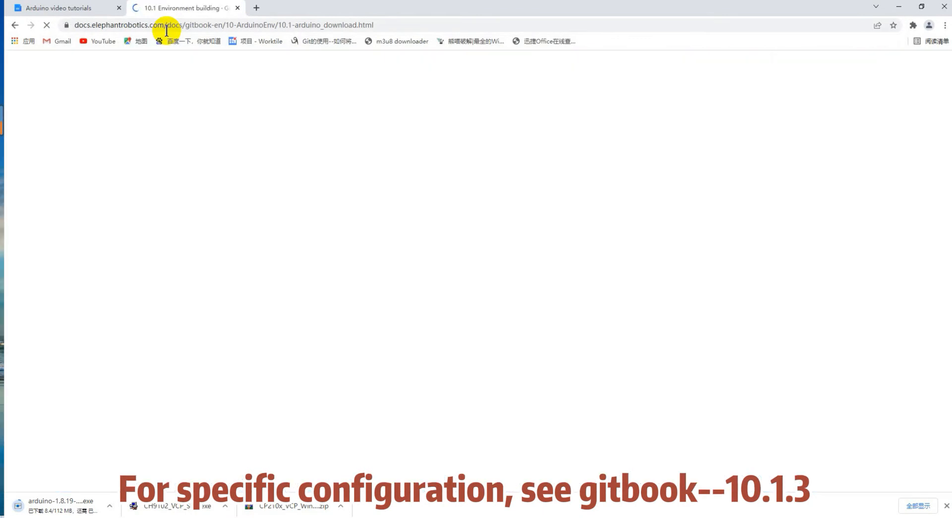
{"action": "scroll", "coordinate": [273, 305], "scroll_direction": "down", "scroll_amount": 8}
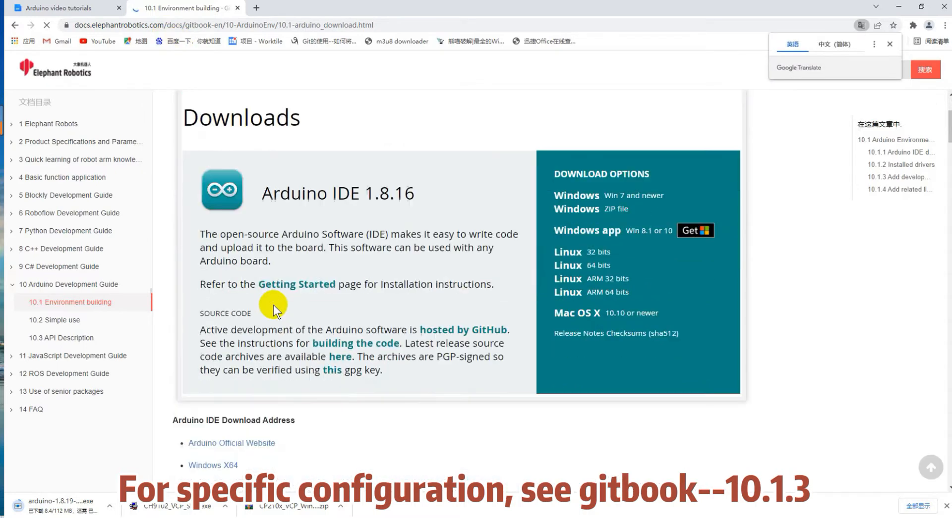
{"action": "scroll", "coordinate": [273, 305], "scroll_direction": "down", "scroll_amount": 5}
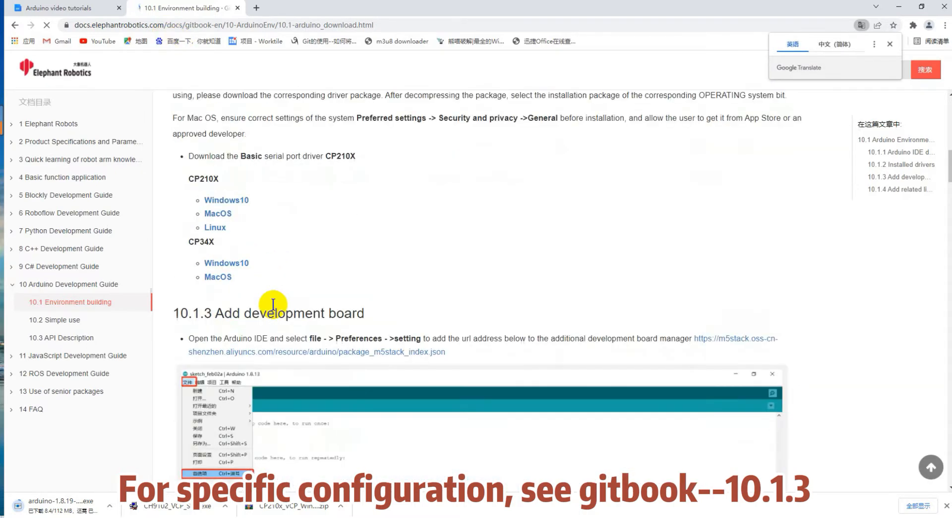
{"action": "left_click_drag", "start_coordinate": [375, 317], "coordinate": [176, 317]}
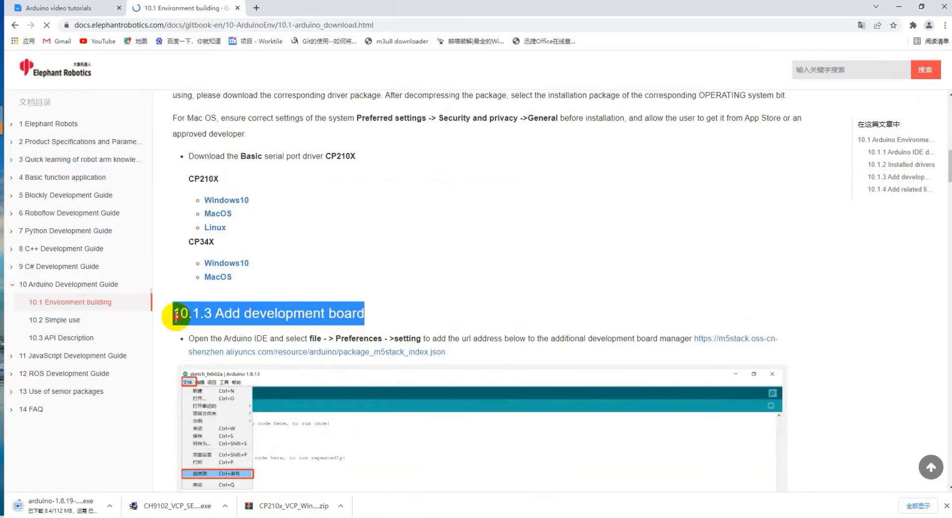
Copy the package_m5stack_index.json board-manager URL from section 10.1.3 of the docs.
{"action": "left_click", "coordinate": [388, 322]}
{"action": "scroll", "coordinate": [388, 322], "scroll_direction": "down", "scroll_amount": 1}
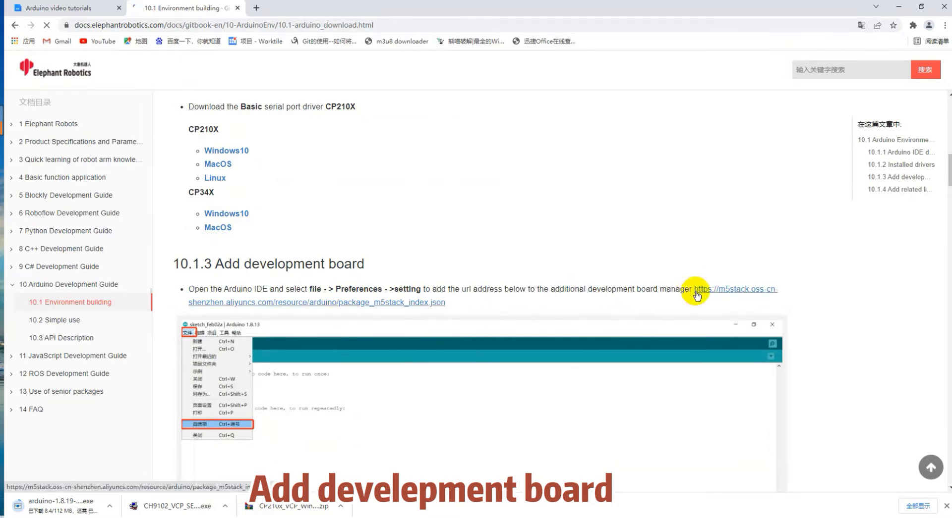
{"action": "left_click_drag", "start_coordinate": [694, 287], "coordinate": [712, 301]}
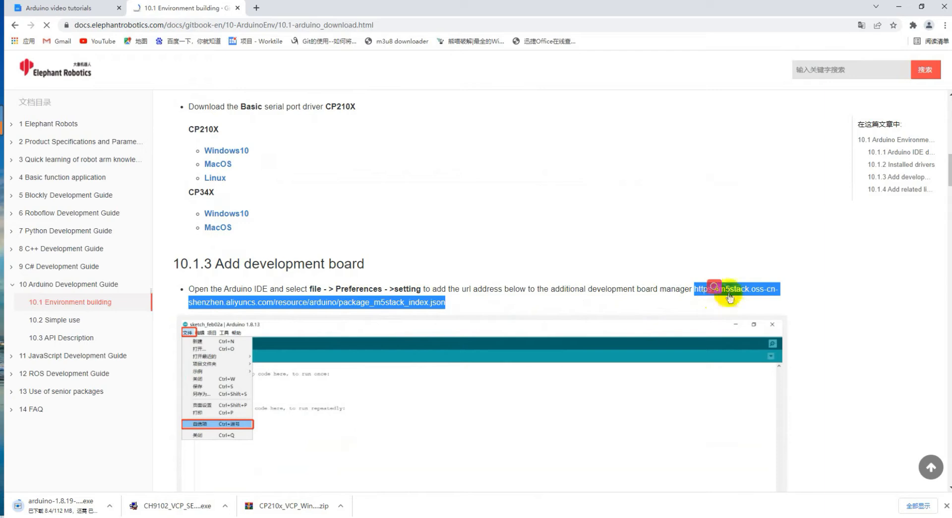
{"action": "right_click", "coordinate": [744, 292]}
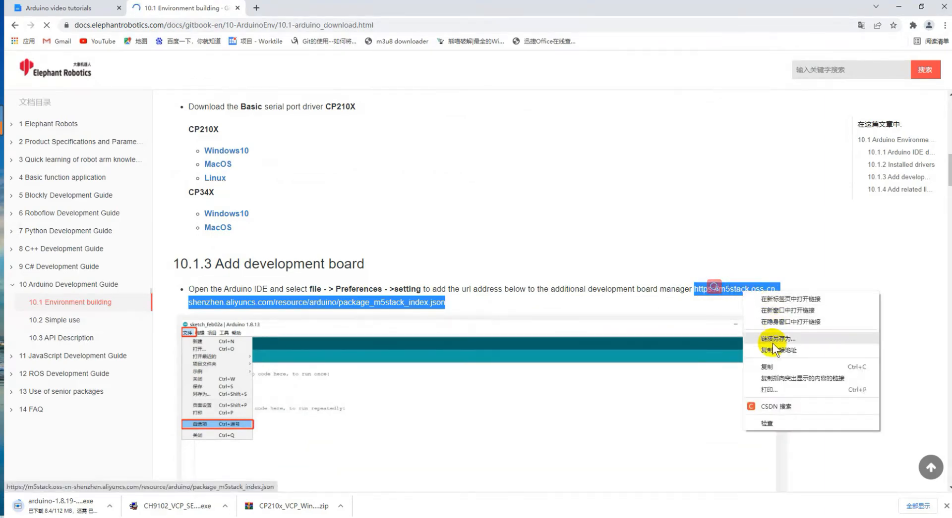
{"action": "left_click", "coordinate": [764, 367]}
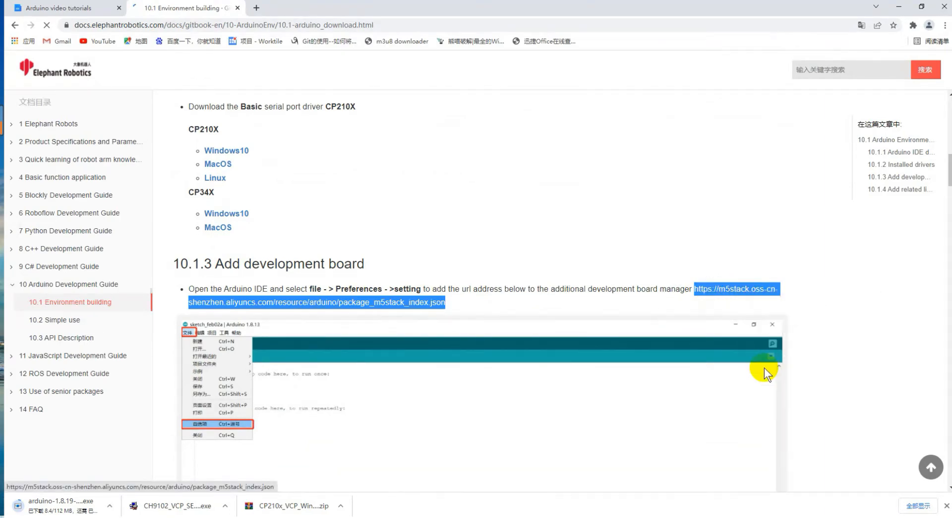
{"action": "left_click", "coordinate": [533, 301]}
{"action": "scroll", "coordinate": [439, 329], "scroll_direction": "down", "scroll_amount": 3}
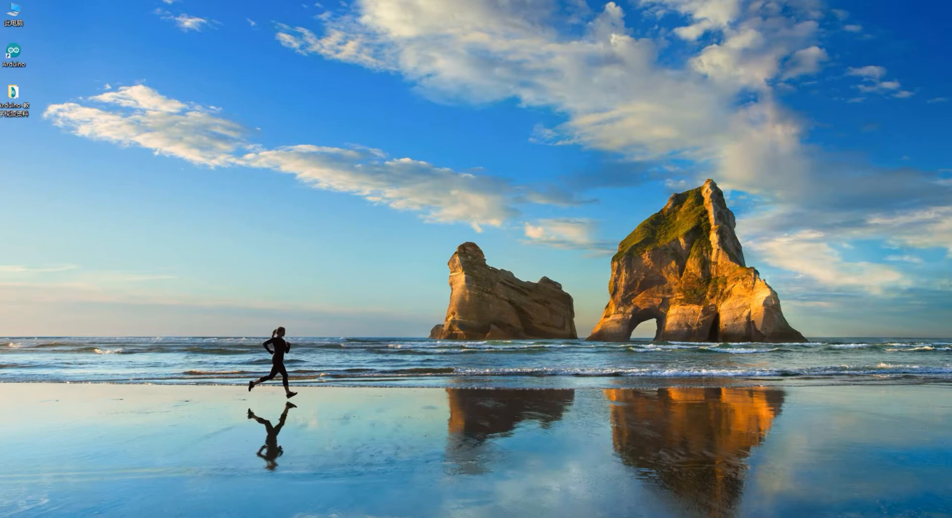
Maximize the IDE and switch the Preferences editor language to Asturianu (Asturian).
{"action": "left_click_drag", "start_coordinate": [162, 138], "coordinate": [195, 143]}
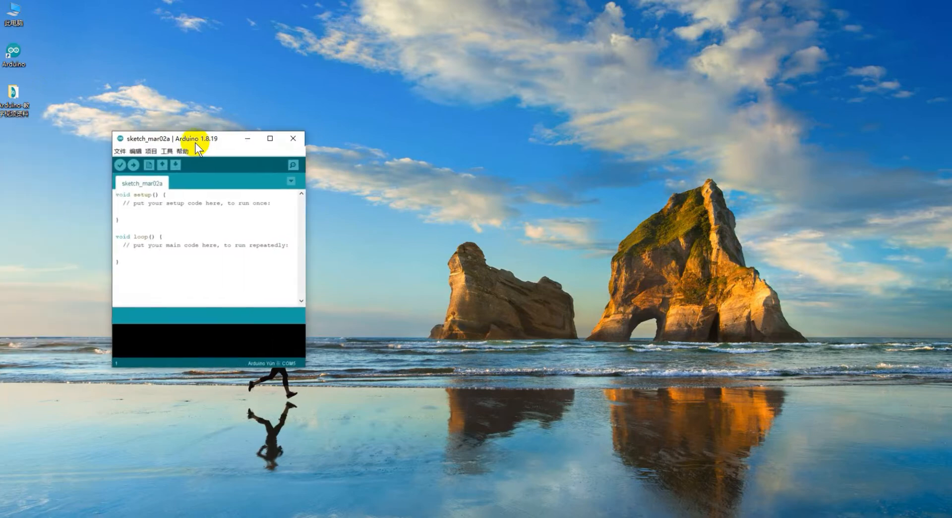
{"action": "left_click", "coordinate": [270, 139]}
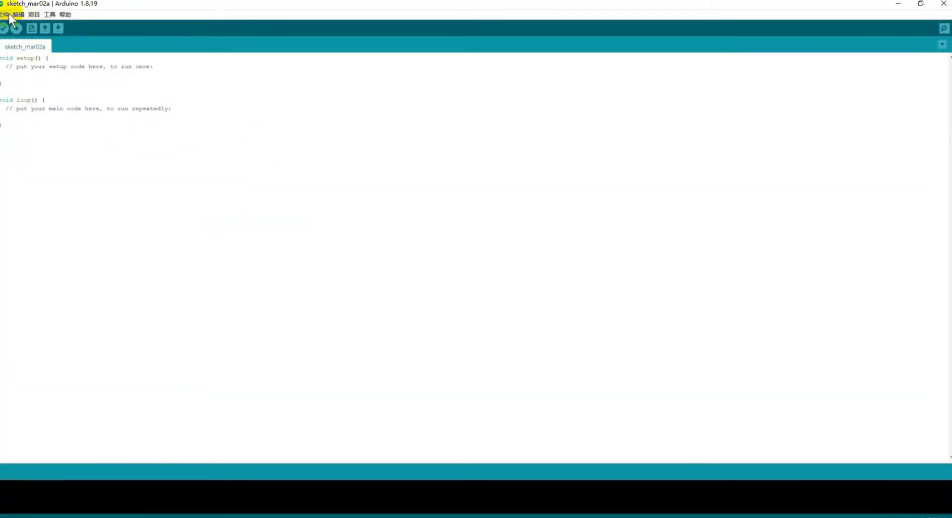
{"action": "left_click", "coordinate": [5, 15]}
{"action": "left_click", "coordinate": [34, 130]}
{"action": "left_click", "coordinate": [464, 202]}
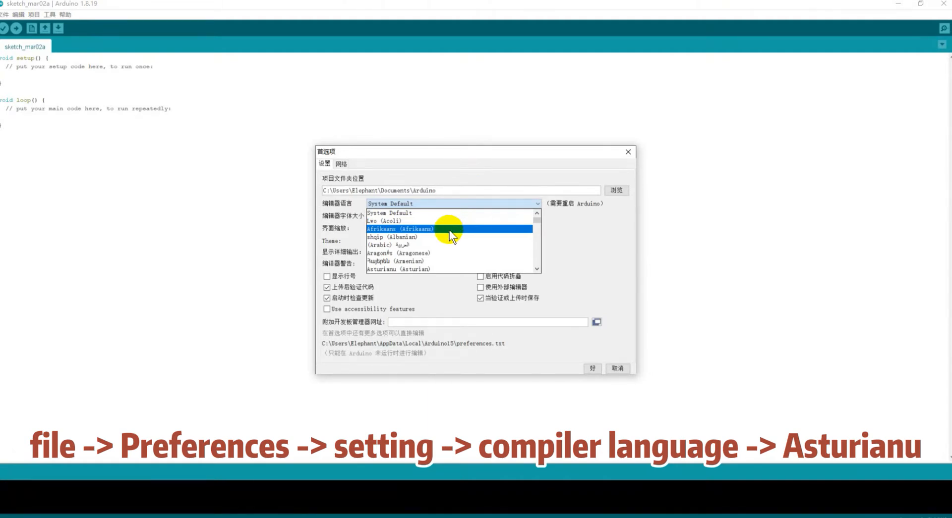
{"action": "scroll", "coordinate": [449, 230], "scroll_direction": "down", "scroll_amount": 1}
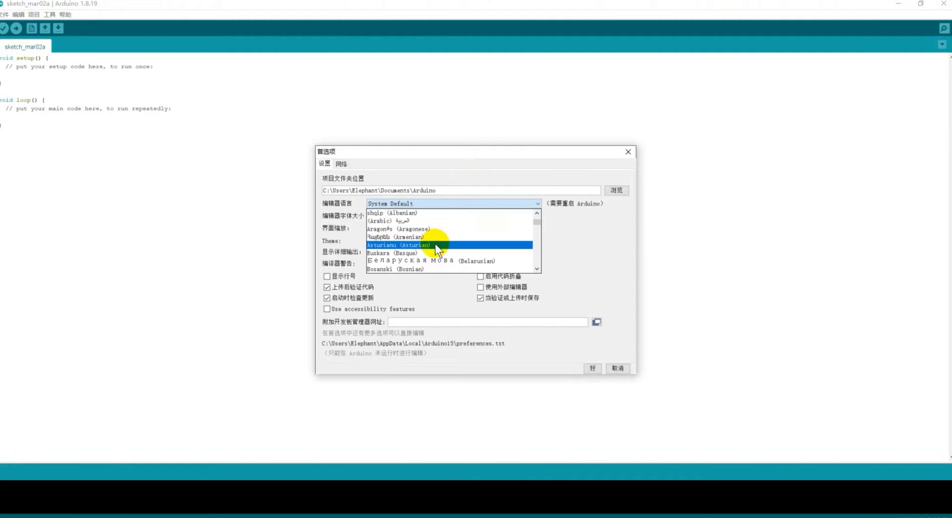
{"action": "left_click", "coordinate": [435, 244]}
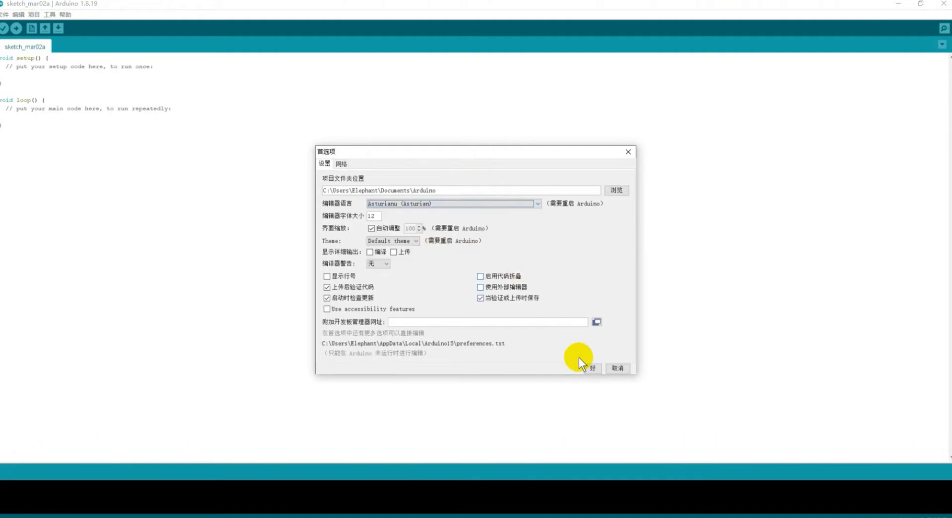
{"action": "left_click", "coordinate": [590, 368]}
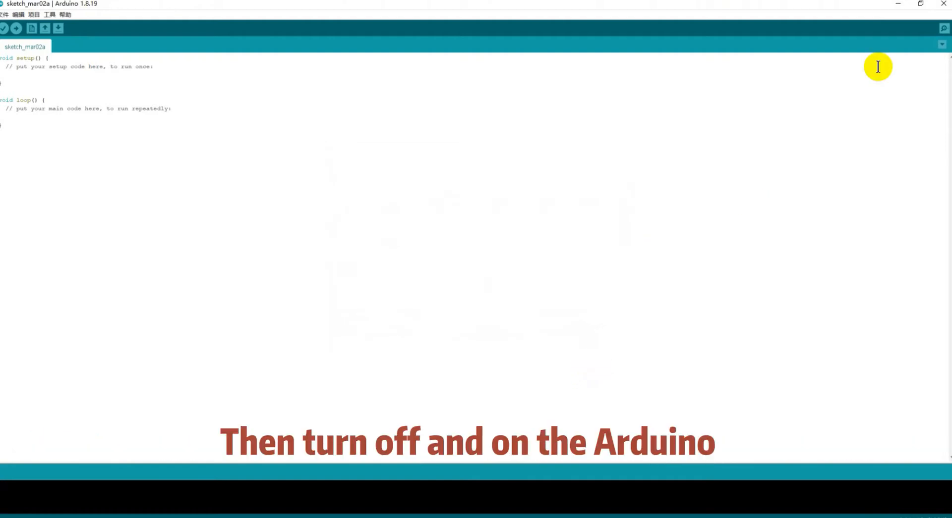
{"action": "left_click", "coordinate": [942, 6]}
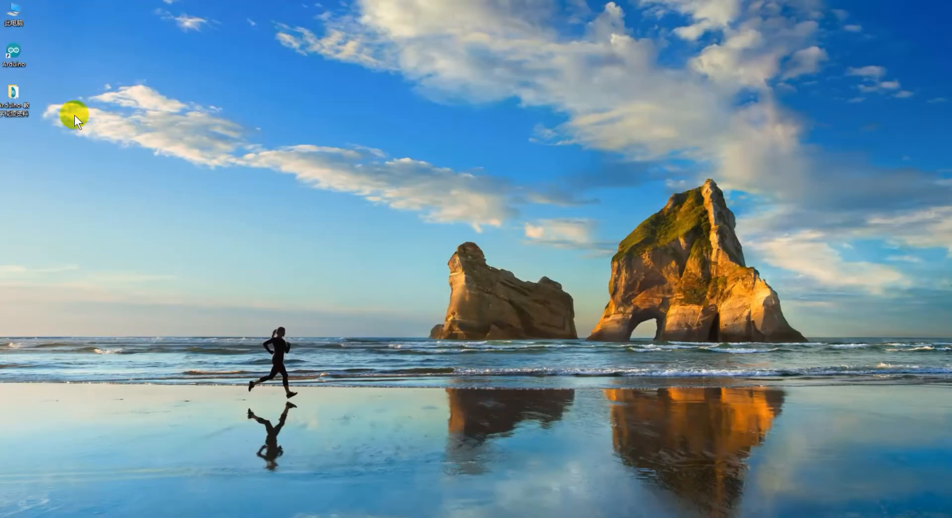
{"action": "double_click", "coordinate": [18, 51]}
{"action": "left_click_drag", "start_coordinate": [117, 179], "coordinate": [252, 207]}
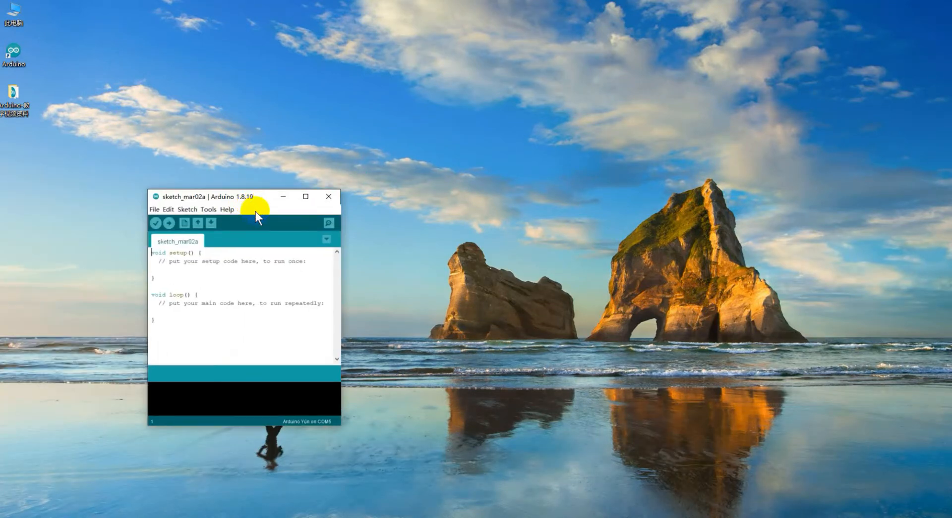
{"action": "left_click", "coordinate": [304, 197]}
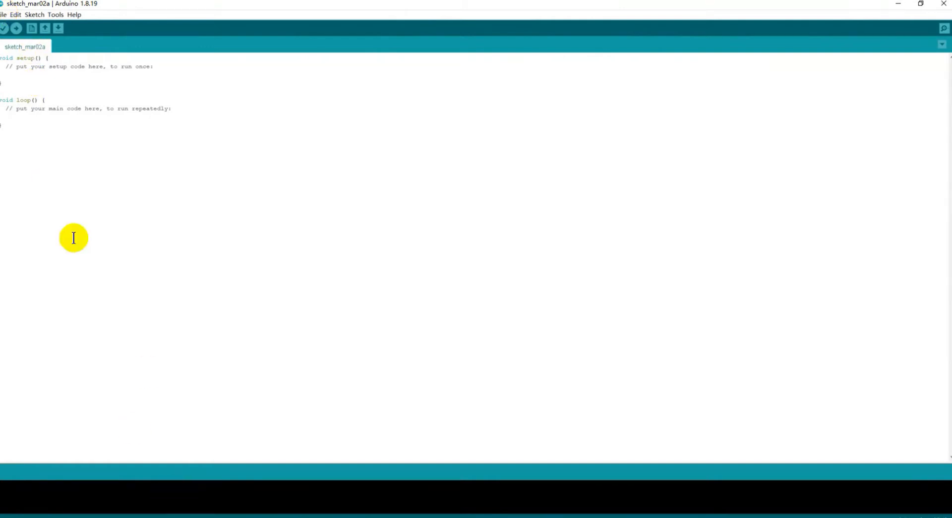
Open Preferences and copy the M5Stack package index URL from the setup docs.
{"action": "left_click", "coordinate": [5, 15]}
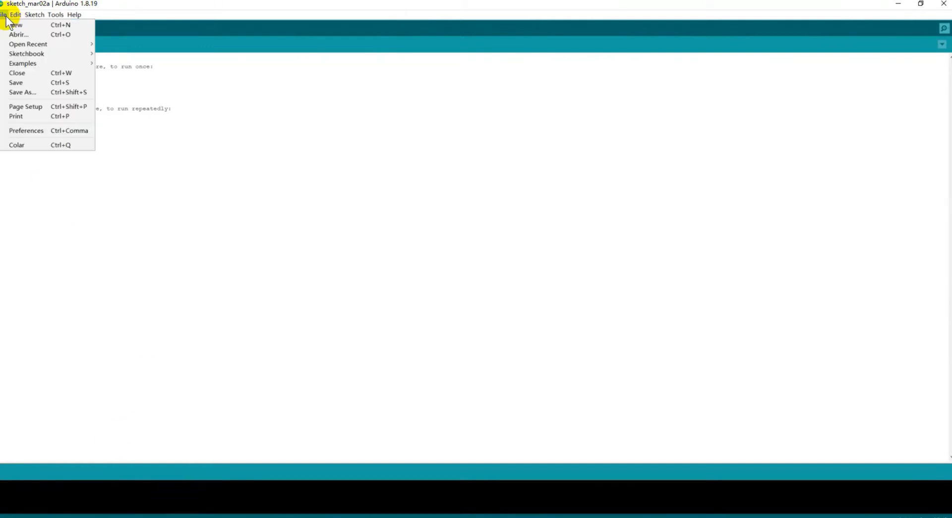
{"action": "left_click", "coordinate": [39, 128]}
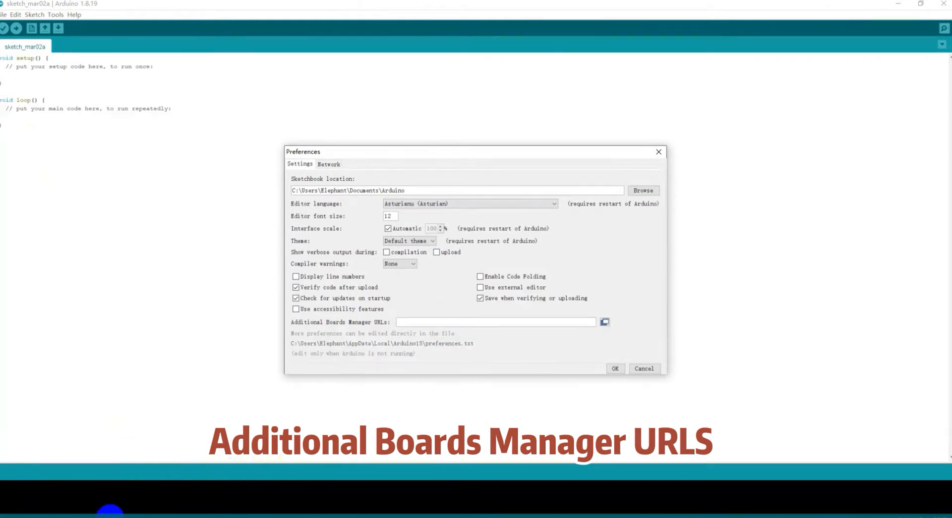
{"action": "left_click", "coordinate": [178, 488]}
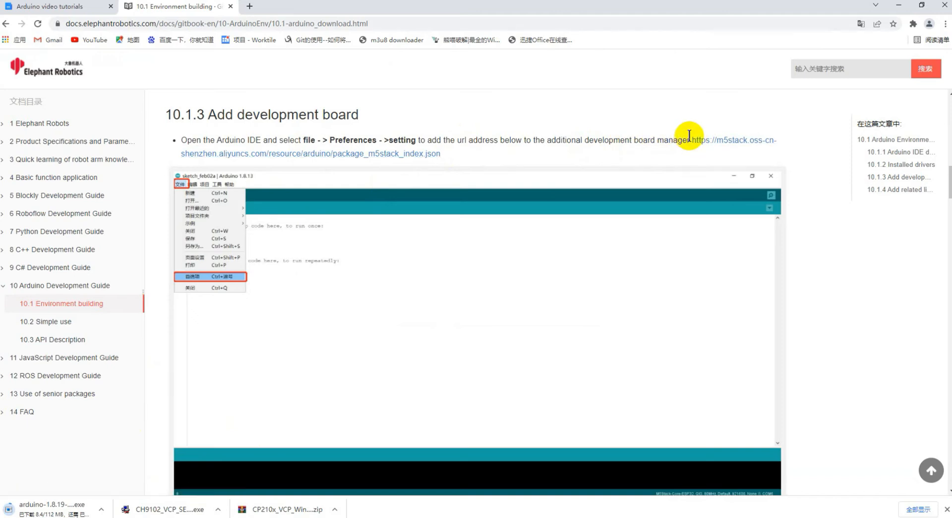
{"action": "left_click_drag", "start_coordinate": [690, 139], "coordinate": [698, 160]}
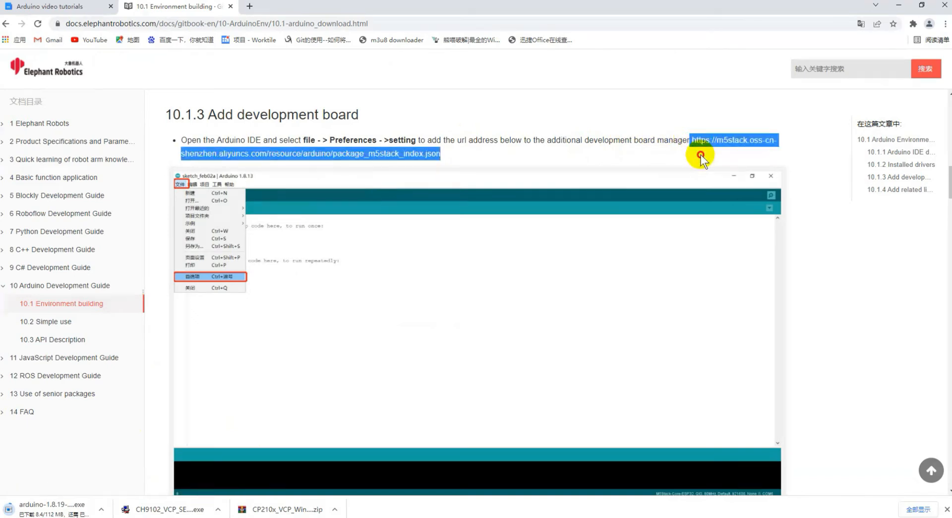
{"action": "right_click", "coordinate": [352, 151]}
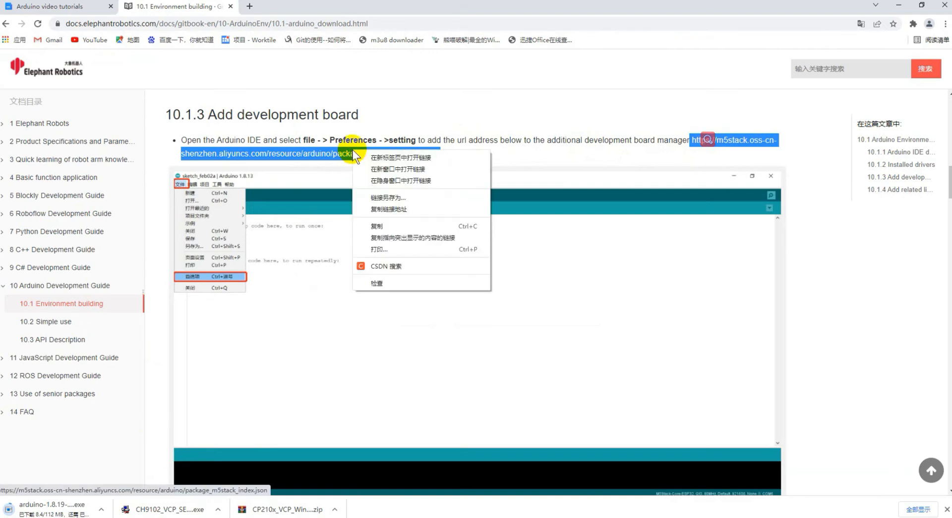
{"action": "left_click", "coordinate": [385, 226]}
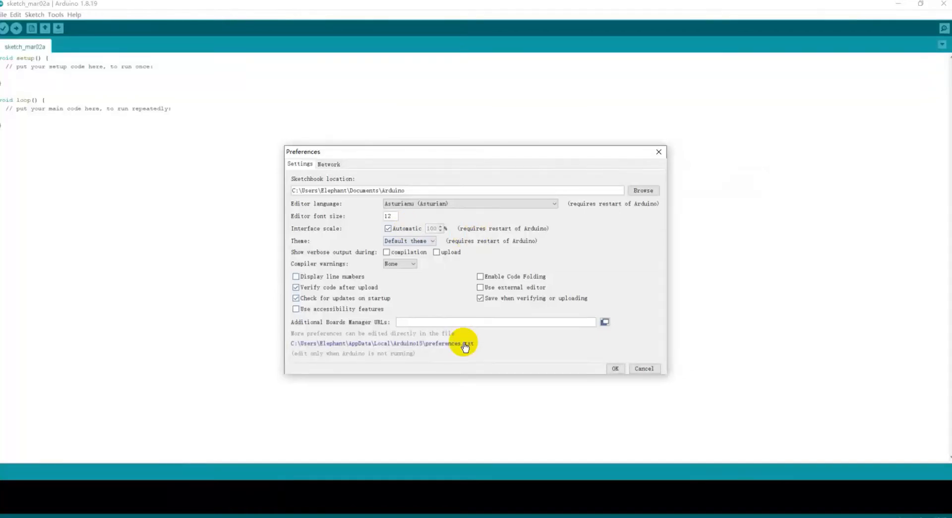
Paste the URL into Additional Boards Manager URLs and save the preferences.
{"action": "left_click", "coordinate": [468, 323]}
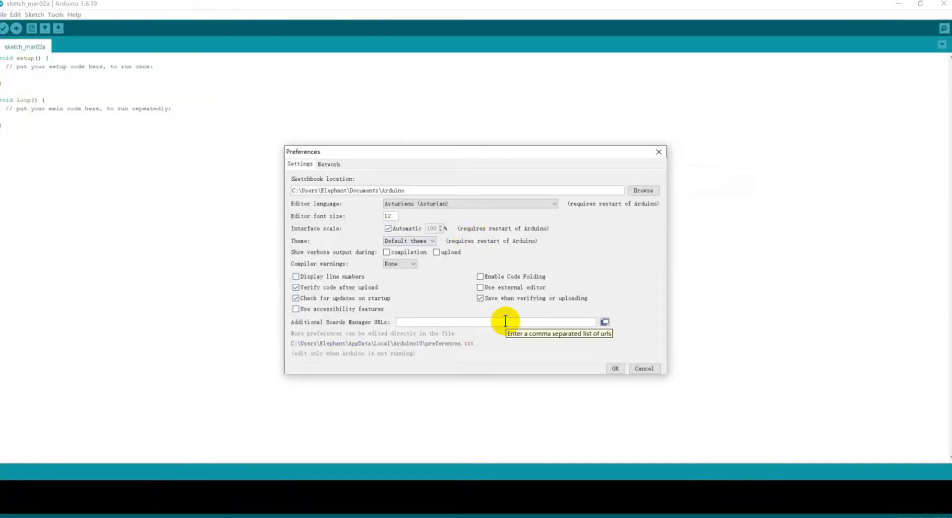
{"action": "key", "text": "ctrl+v"}
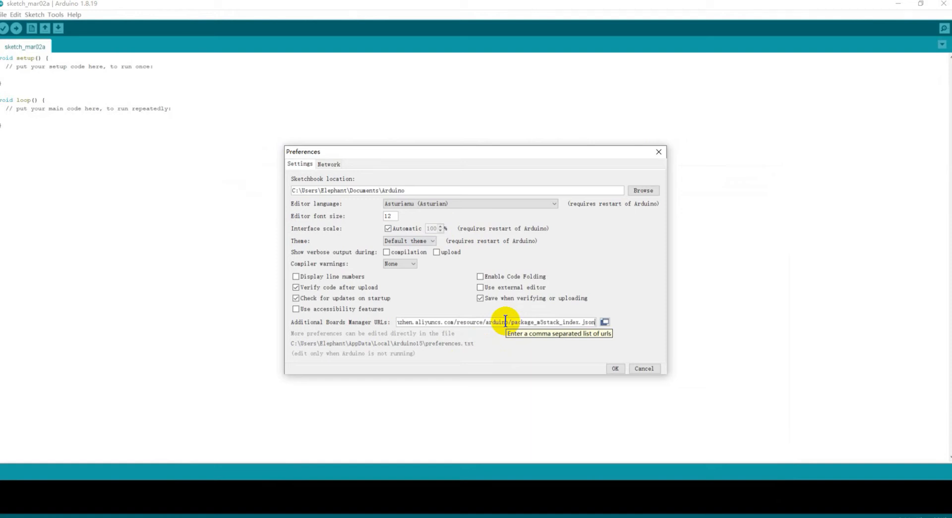
{"action": "left_click", "coordinate": [613, 367]}
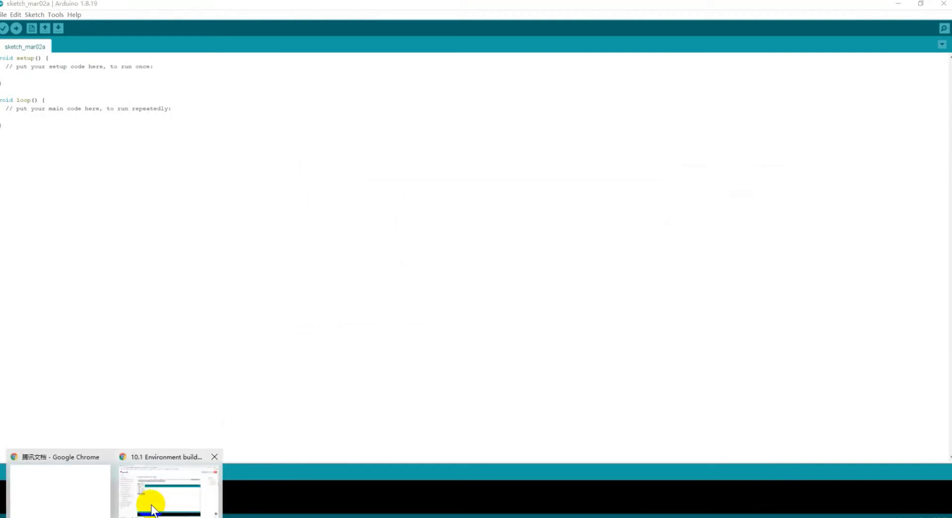
{"action": "left_click", "coordinate": [153, 504]}
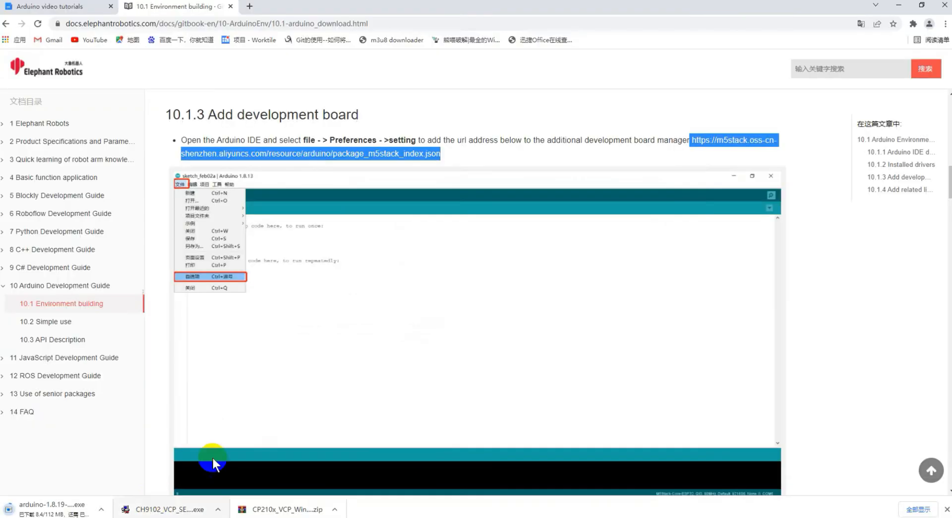
Scroll the docs to the Development board manager step and select the word M5Stack.
{"action": "left_click", "coordinate": [370, 133]}
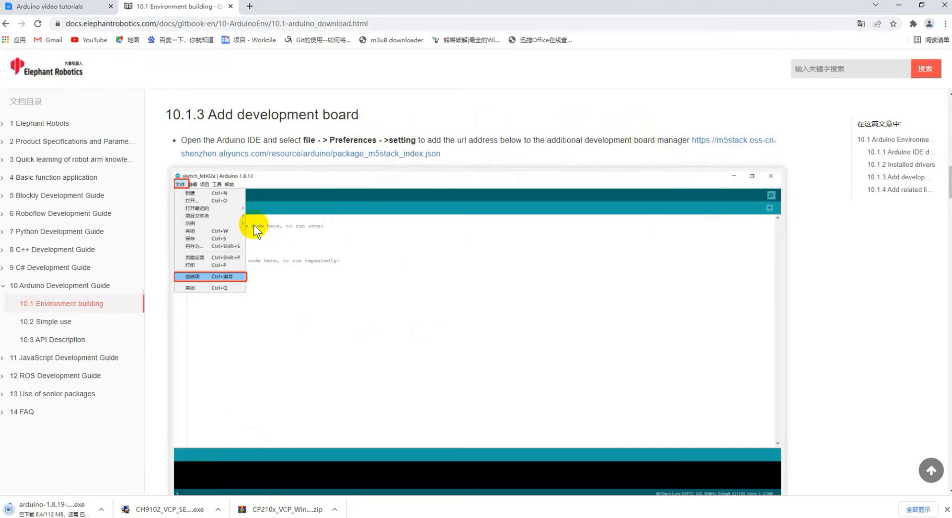
{"action": "scroll", "coordinate": [246, 293], "scroll_direction": "down", "scroll_amount": 3}
{"action": "scroll", "coordinate": [246, 293], "scroll_direction": "down", "scroll_amount": 5}
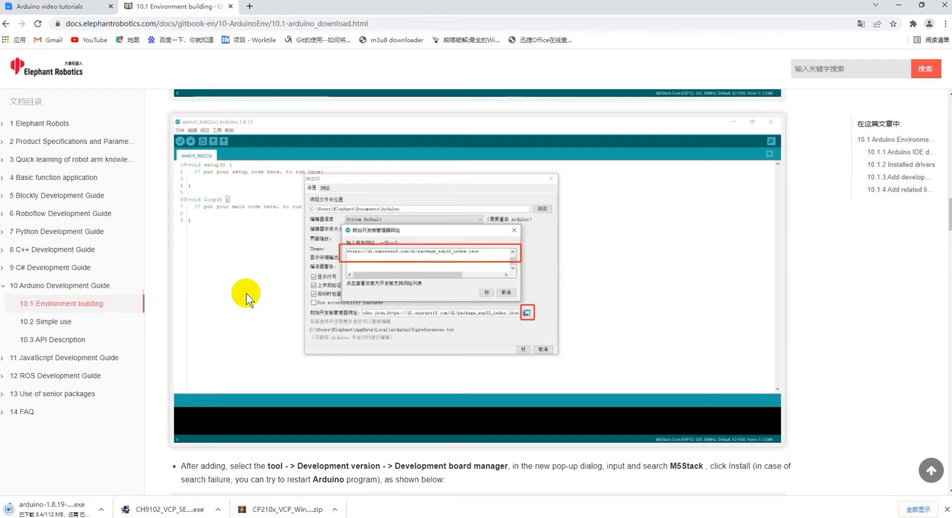
{"action": "scroll", "coordinate": [246, 294], "scroll_direction": "down", "scroll_amount": 3}
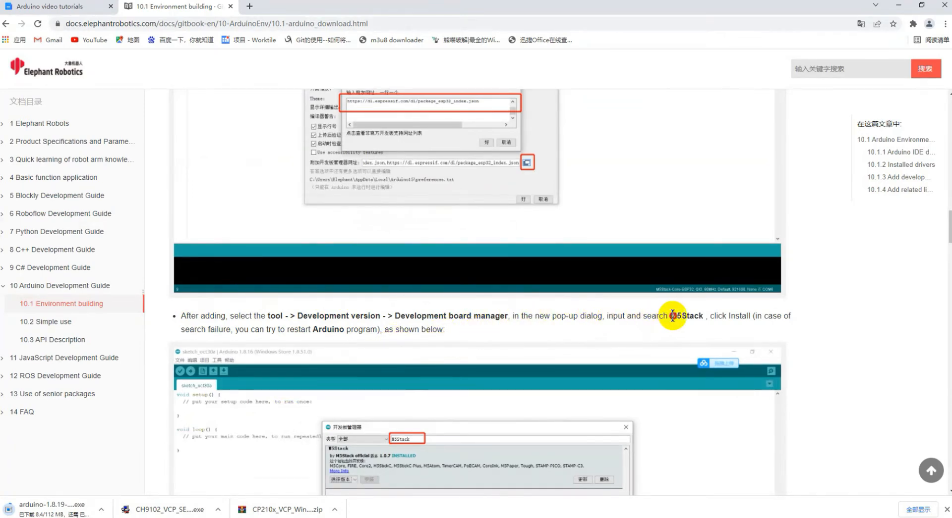
{"action": "left_click_drag", "start_coordinate": [670, 315], "coordinate": [703, 313]}
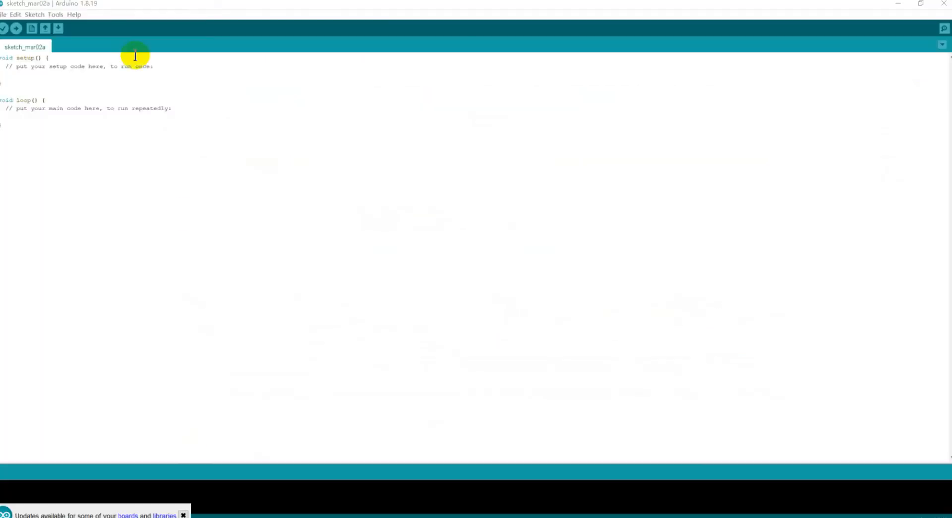
Search Boards Manager for M5Stack and install board package version 2.0.2.
{"action": "left_click", "coordinate": [54, 15]}
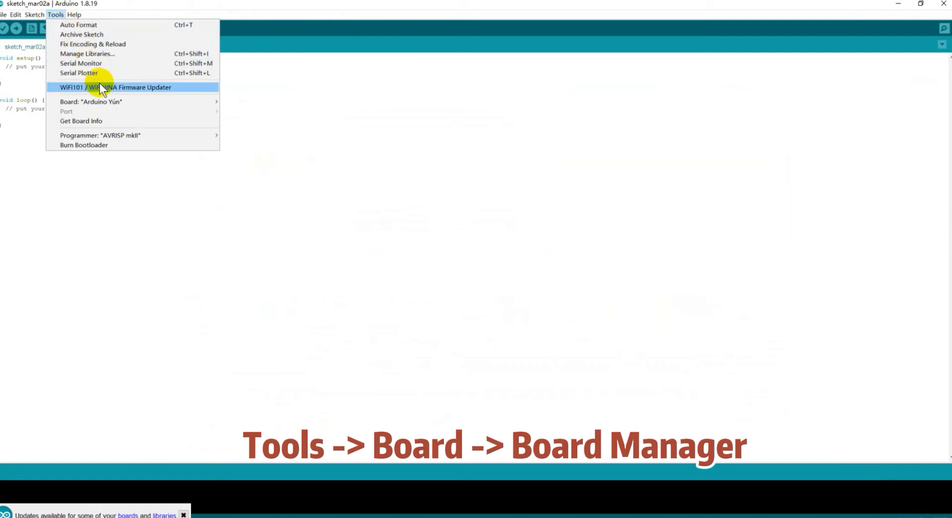
{"action": "mouse_move", "coordinate": [110, 102]}
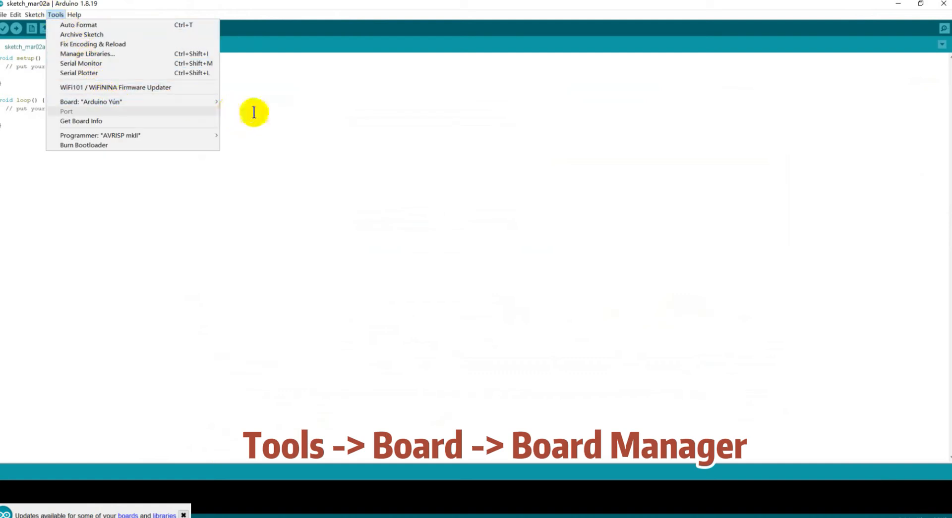
{"action": "left_click", "coordinate": [240, 102]}
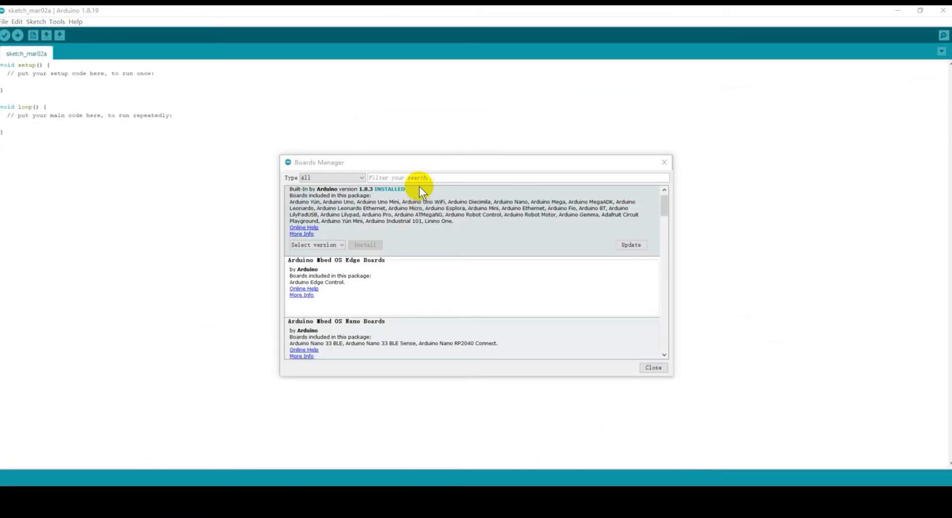
{"action": "left_click", "coordinate": [418, 180]}
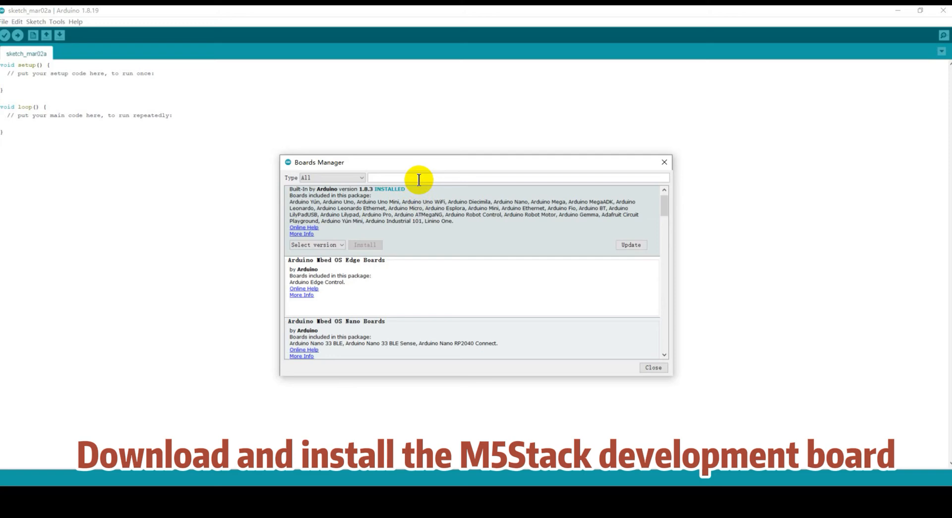
{"action": "type", "text": "M5Stack"}
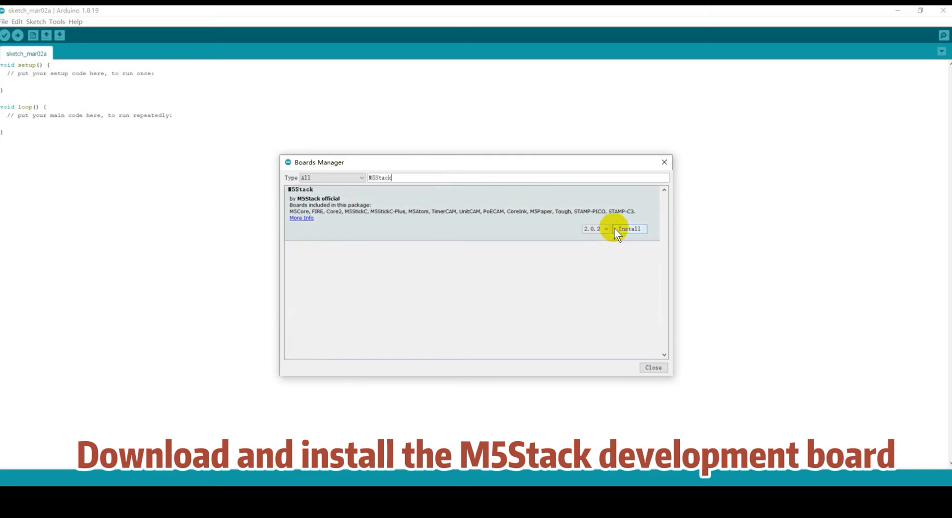
{"action": "left_click", "coordinate": [604, 228]}
{"action": "left_click", "coordinate": [604, 228]}
{"action": "left_click", "coordinate": [624, 230]}
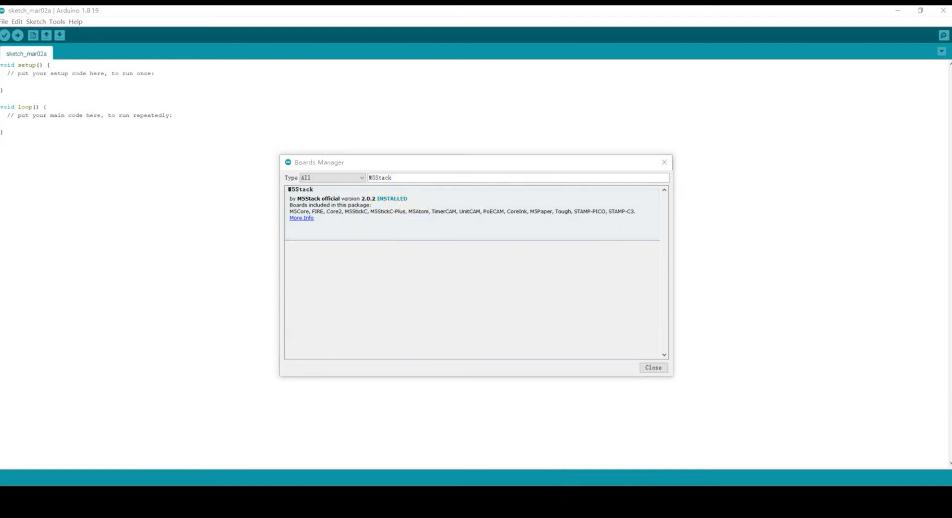
Scroll the docs past the M5Stick-C board-check screenshot to section 10.1.4 Add related libraries.
{"action": "left_click", "coordinate": [162, 492]}
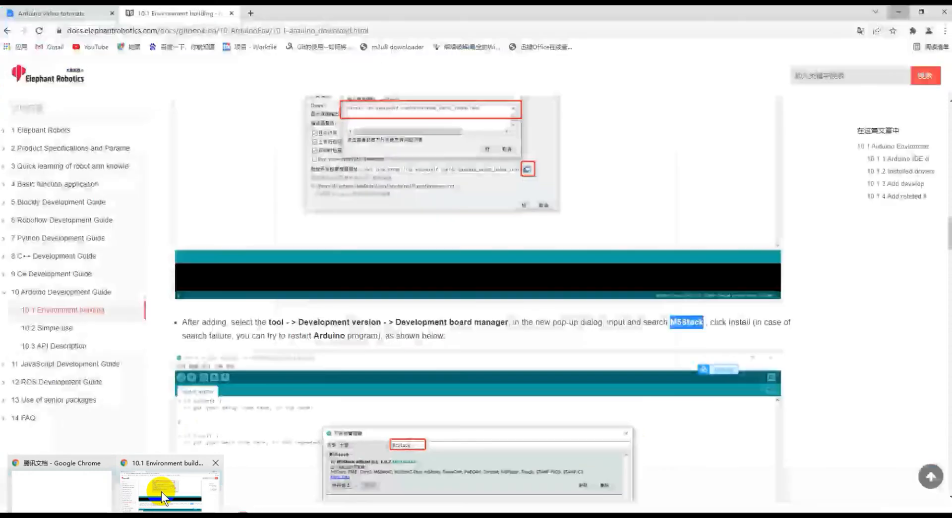
{"action": "scroll", "coordinate": [504, 311], "scroll_direction": "down", "scroll_amount": 5}
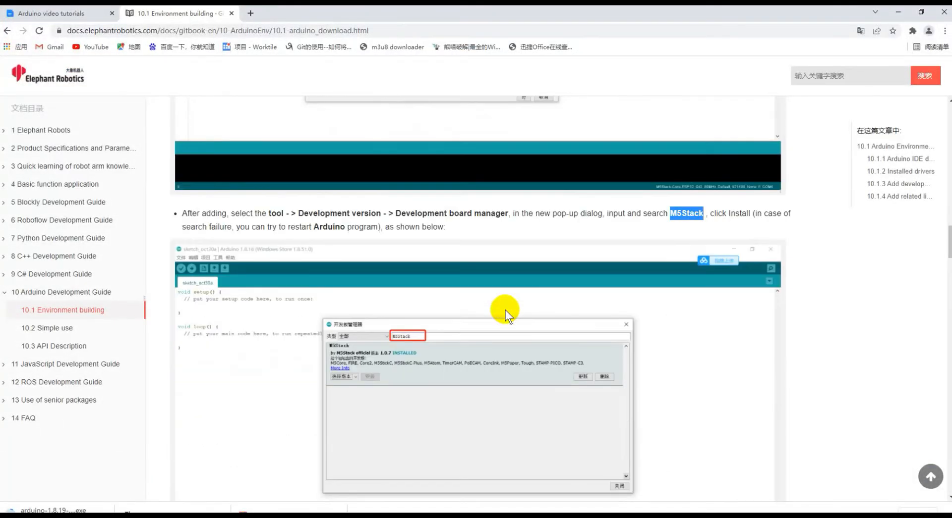
{"action": "scroll", "coordinate": [504, 310], "scroll_direction": "down", "scroll_amount": 3}
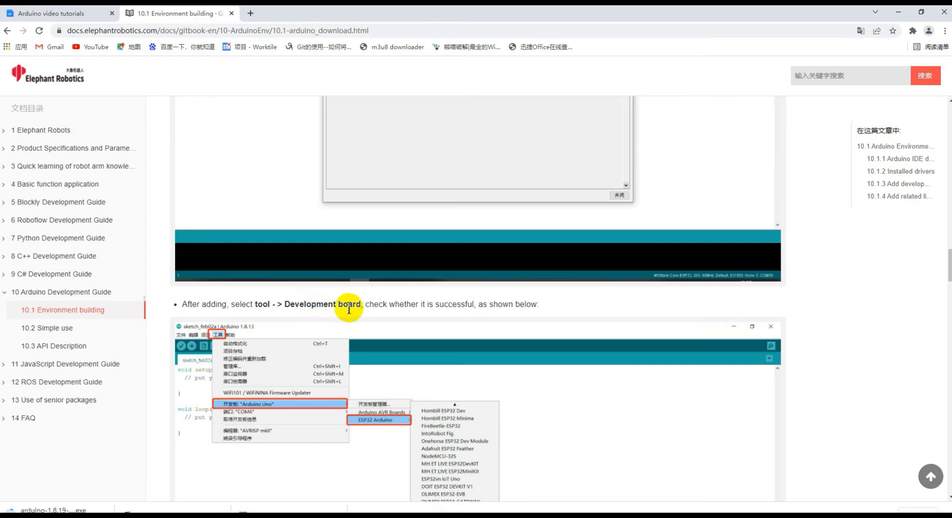
{"action": "scroll", "coordinate": [390, 307], "scroll_direction": "down", "scroll_amount": 1}
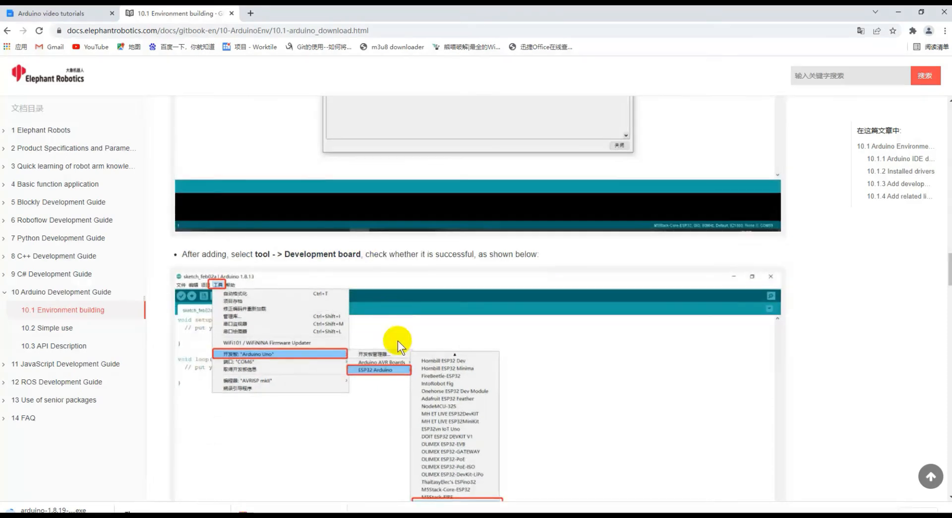
{"action": "scroll", "coordinate": [392, 367], "scroll_direction": "down", "scroll_amount": 1}
{"action": "scroll", "coordinate": [392, 367], "scroll_direction": "down", "scroll_amount": 1}
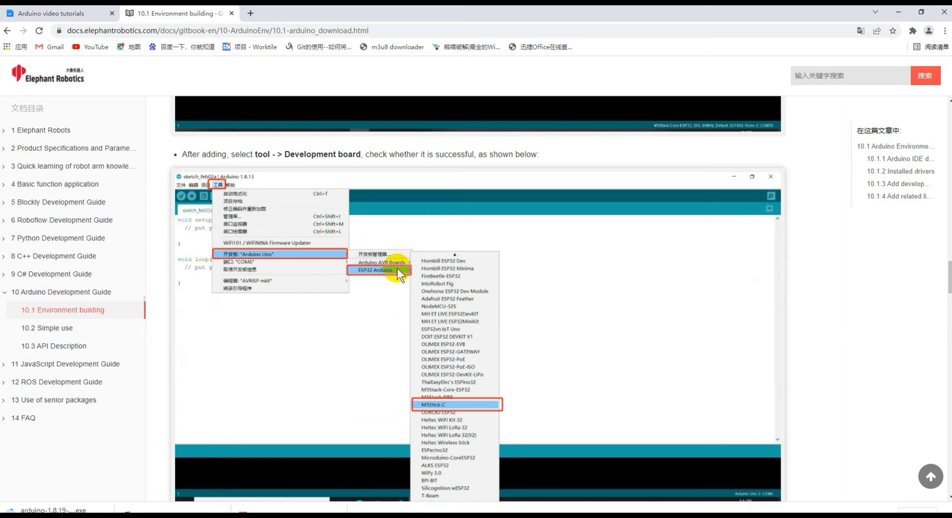
{"action": "scroll", "coordinate": [430, 406], "scroll_direction": "down", "scroll_amount": 3}
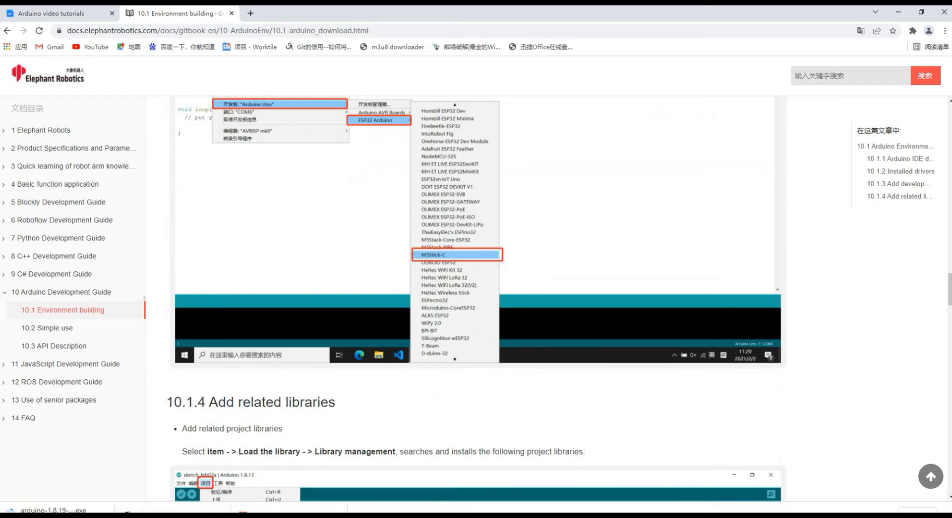
Close Boards Manager and browse Tools > Board to the M5Stack Arduino group listing M5Stick-C.
{"action": "mouse_move", "coordinate": [190, 515]}
{"action": "left_click", "coordinate": [190, 488]}
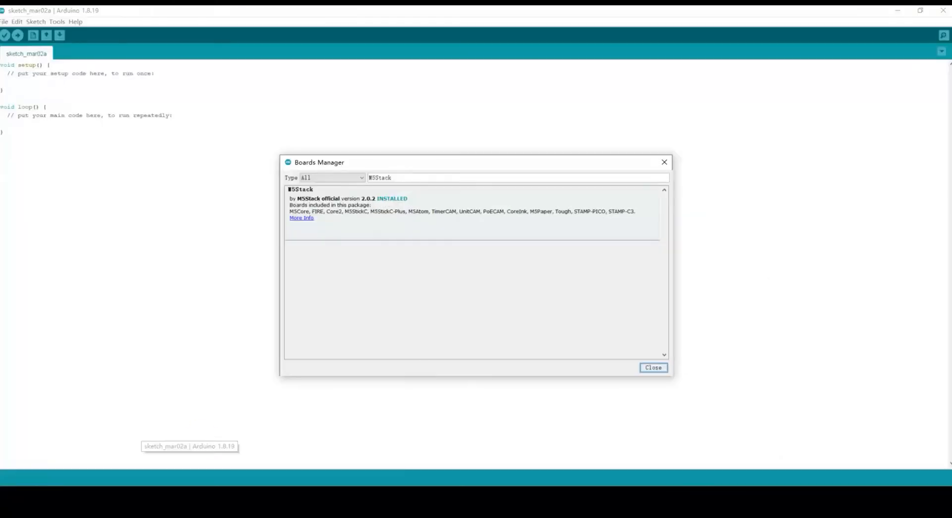
{"action": "left_click", "coordinate": [662, 164]}
{"action": "left_click", "coordinate": [56, 20]}
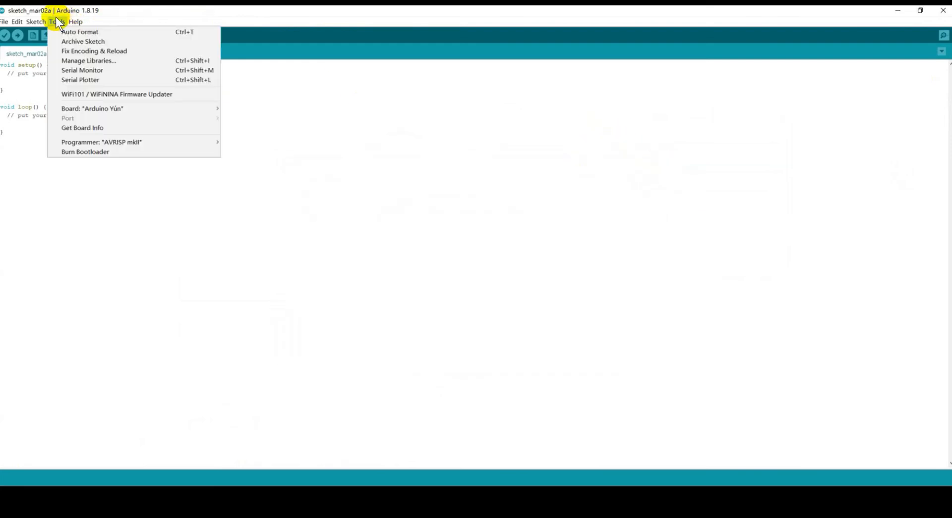
{"action": "mouse_move", "coordinate": [133, 109]}
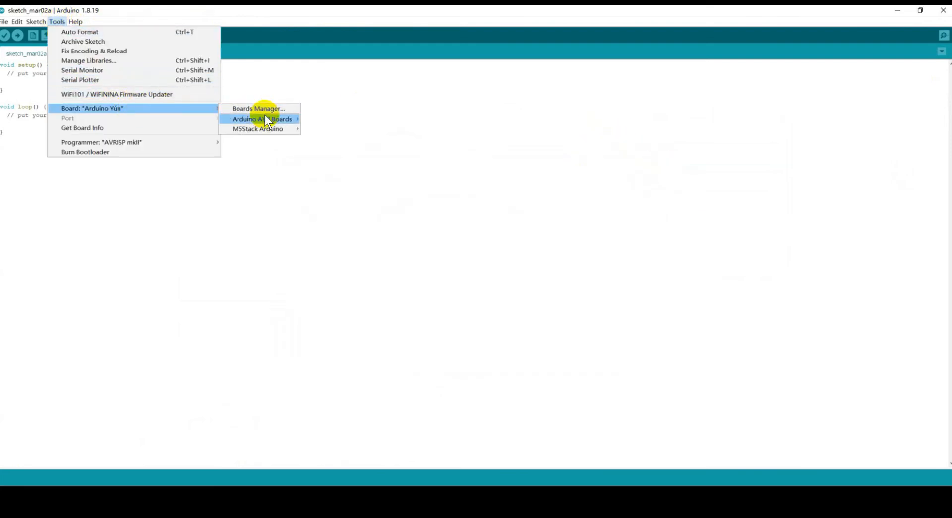
{"action": "mouse_move", "coordinate": [286, 130]}
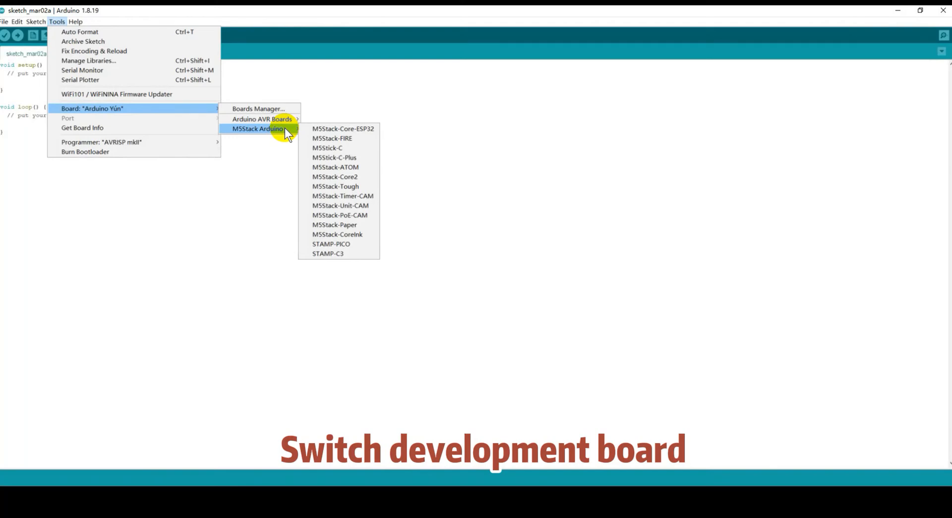
Select M5Stick-C as the board, then read the docs' section on adding M5Stack and robot arm libraries.
{"action": "left_click", "coordinate": [329, 148]}
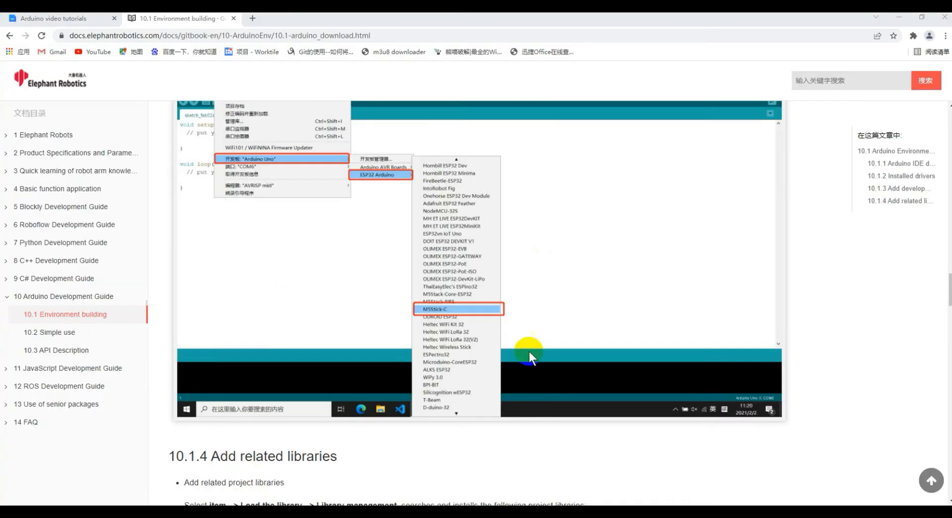
{"action": "scroll", "coordinate": [528, 373], "scroll_direction": "down", "scroll_amount": 6}
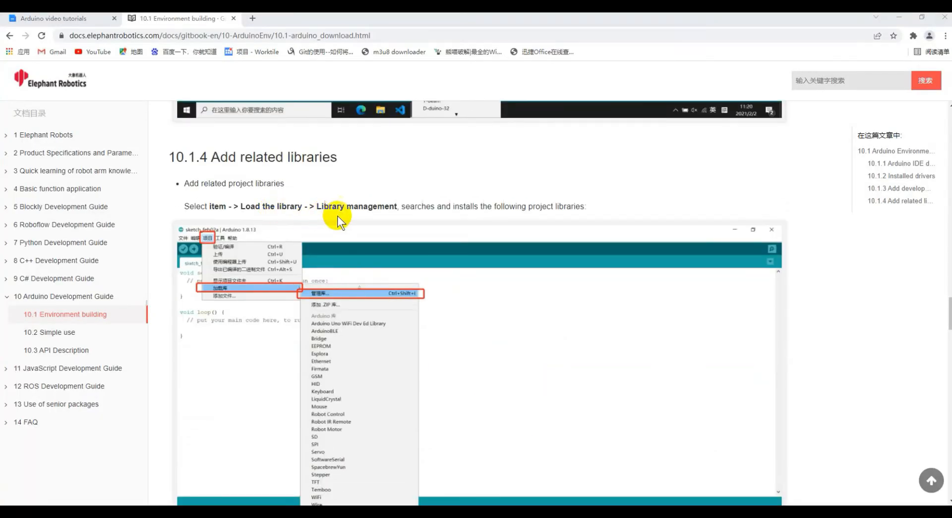
{"action": "scroll", "coordinate": [492, 296], "scroll_direction": "down", "scroll_amount": 10}
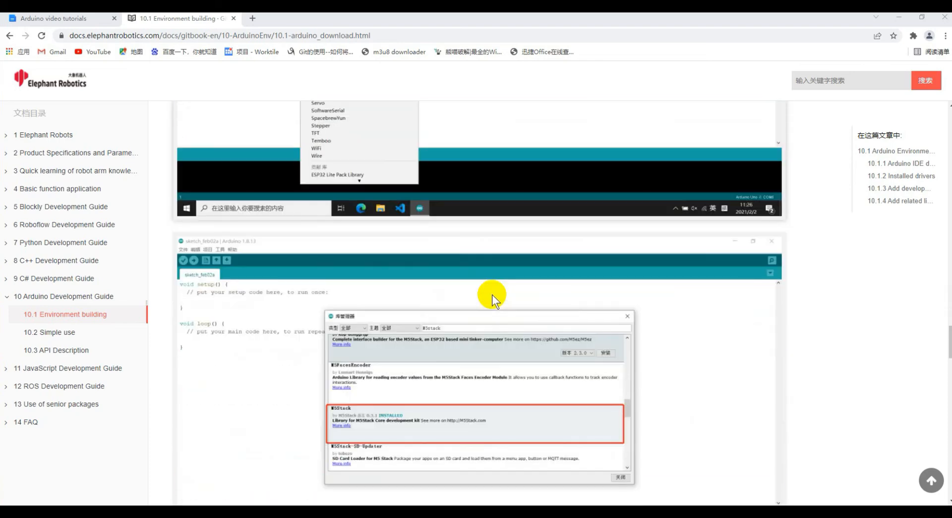
{"action": "scroll", "coordinate": [462, 308], "scroll_direction": "down", "scroll_amount": 2}
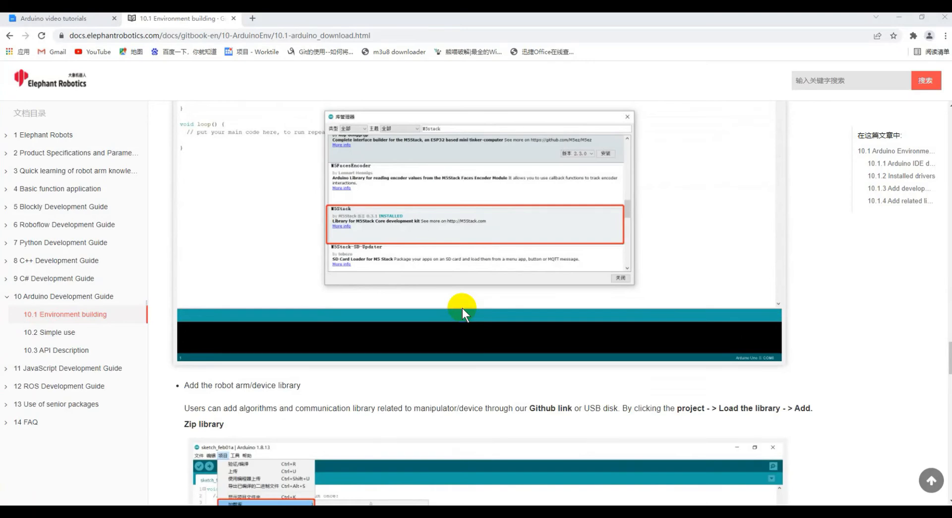
{"action": "scroll", "coordinate": [462, 308], "scroll_direction": "down", "scroll_amount": 10}
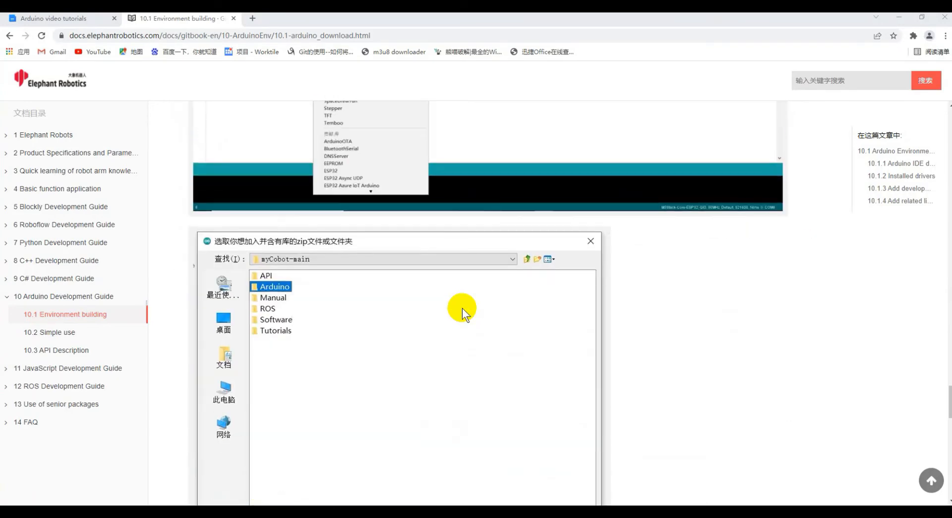
{"action": "scroll", "coordinate": [462, 308], "scroll_direction": "down", "scroll_amount": 9}
{"action": "scroll", "coordinate": [462, 308], "scroll_direction": "up", "scroll_amount": 17}
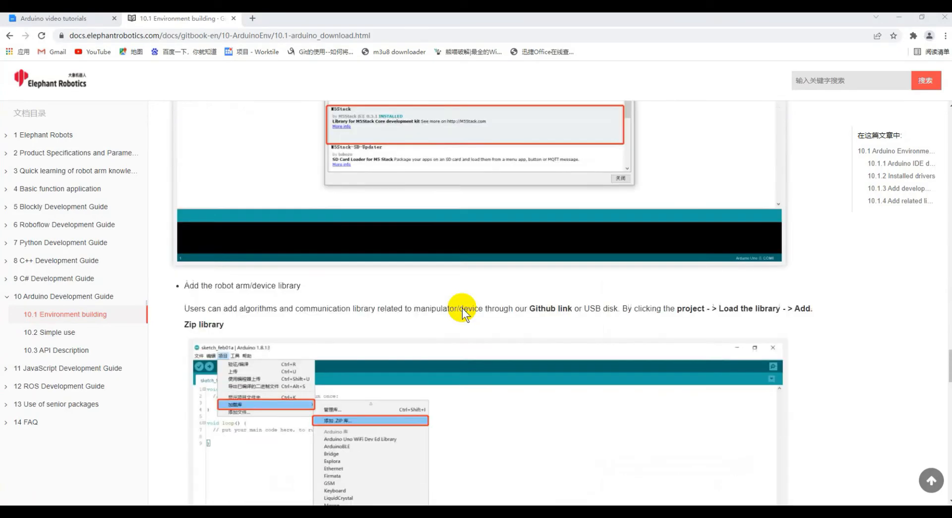
{"action": "scroll", "coordinate": [462, 309], "scroll_direction": "up", "scroll_amount": 10}
{"action": "scroll", "coordinate": [462, 308], "scroll_direction": "down", "scroll_amount": 4}
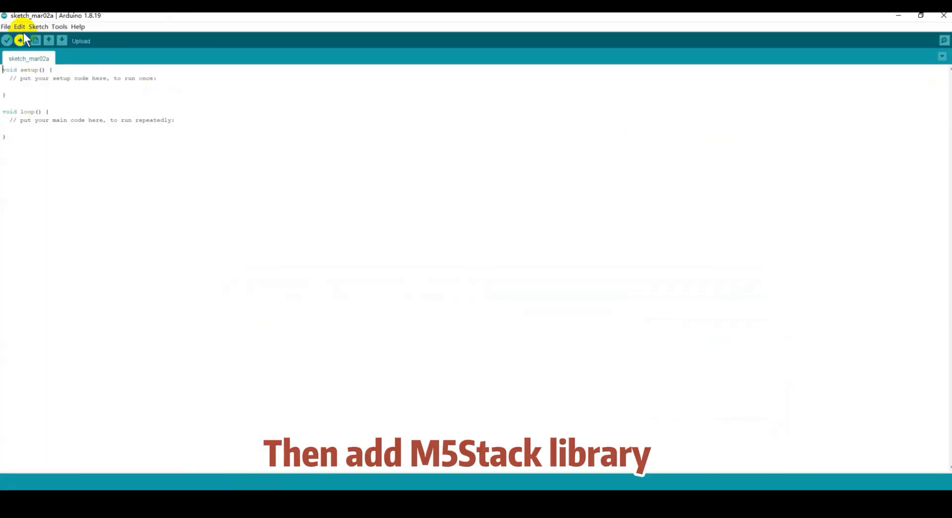
Open the Library Manager via Sketch > Include Library.
{"action": "left_click", "coordinate": [36, 26]}
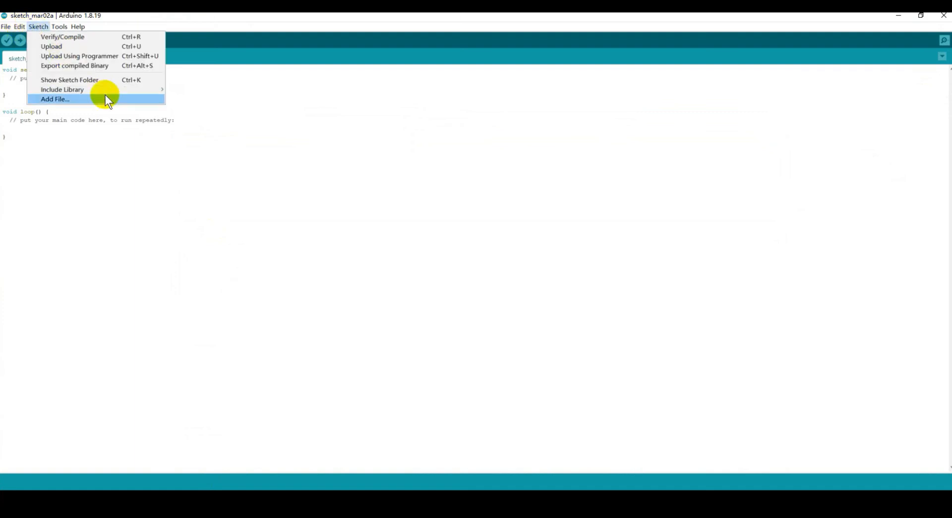
{"action": "mouse_move", "coordinate": [130, 90]}
{"action": "left_click", "coordinate": [181, 93]}
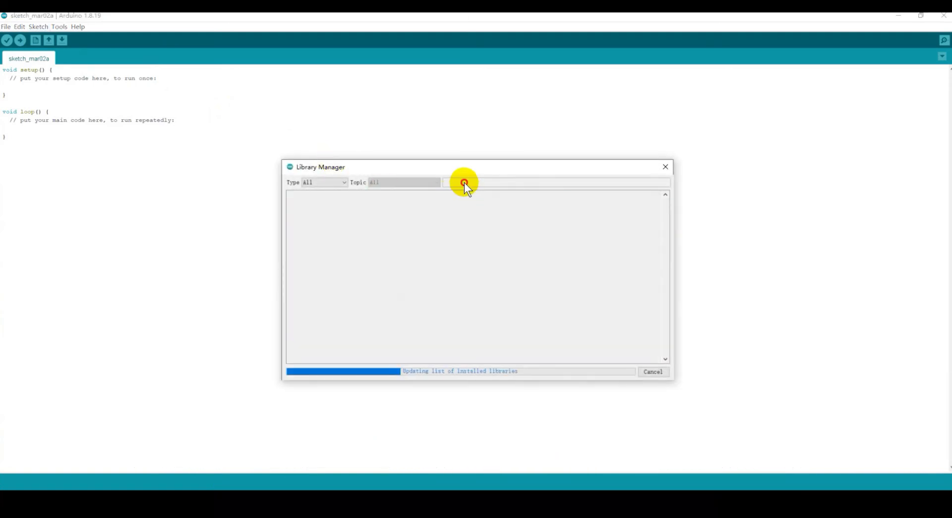
Replace the mistakenly pasted URL in the library search with M5Stack.
{"action": "right_click", "coordinate": [505, 183]}
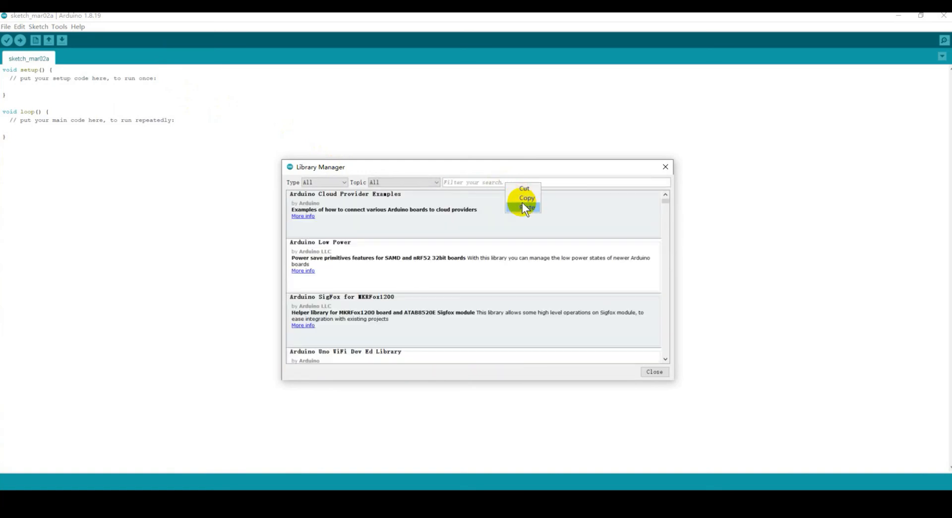
{"action": "left_click", "coordinate": [483, 186]}
{"action": "key", "text": "ctrl+v"}
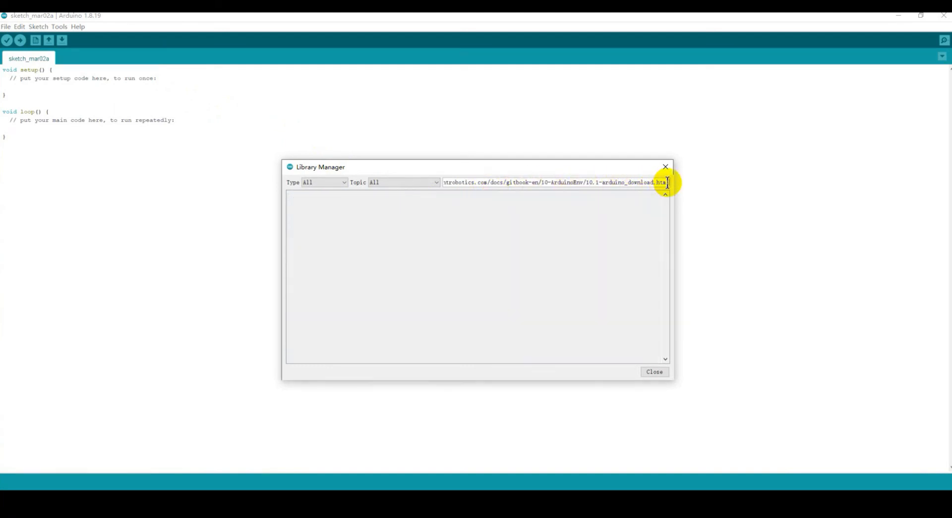
{"action": "left_click_drag", "start_coordinate": [665, 183], "coordinate": [402, 173]}
{"action": "key", "text": "BackSpace"}
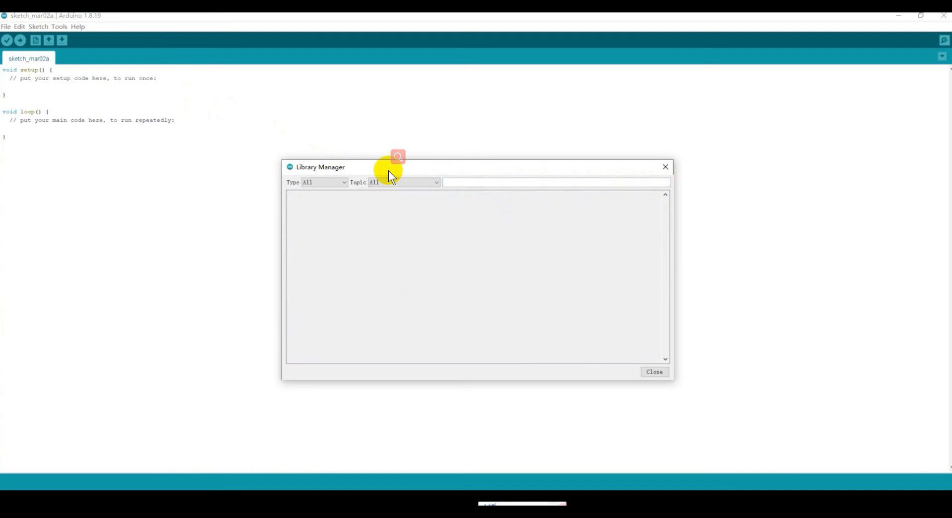
{"action": "type", "text": "M5"}
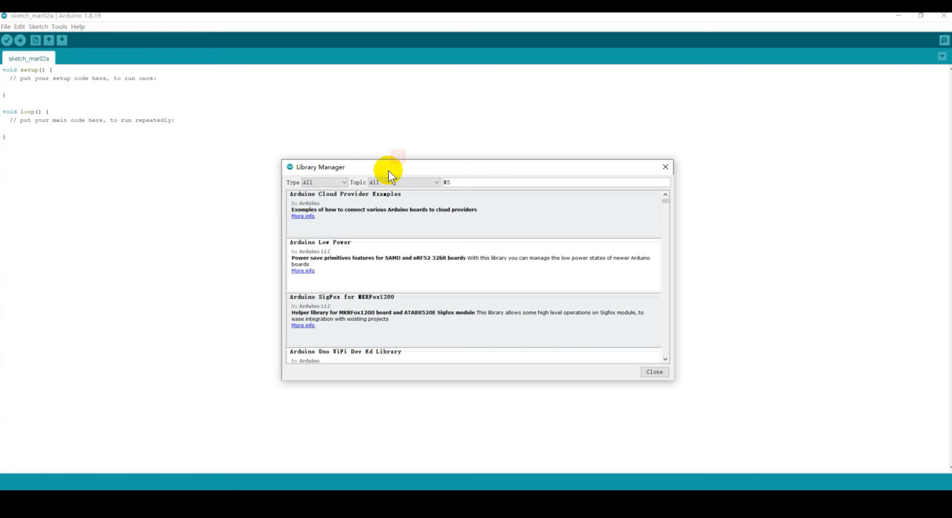
{"action": "type", "text": "Stack"}
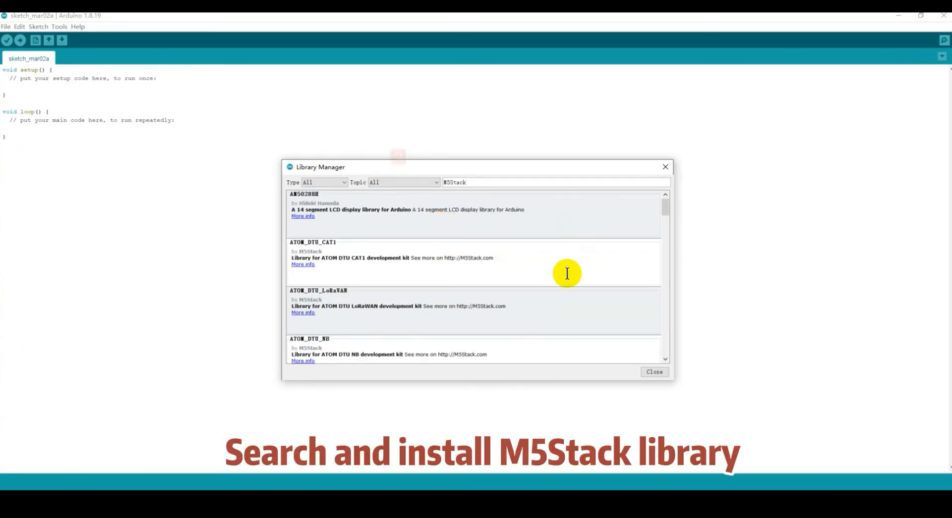
Find the M5Stack entry in the search results and install version 0.3.9 with all its dependencies.
{"action": "scroll", "coordinate": [555, 238], "scroll_direction": "down", "scroll_amount": 5}
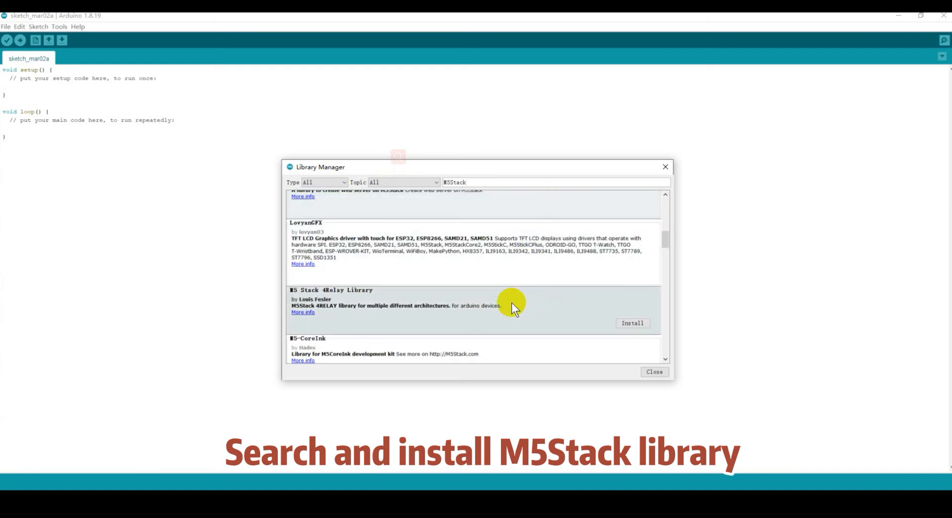
{"action": "scroll", "coordinate": [511, 303], "scroll_direction": "down", "scroll_amount": 4}
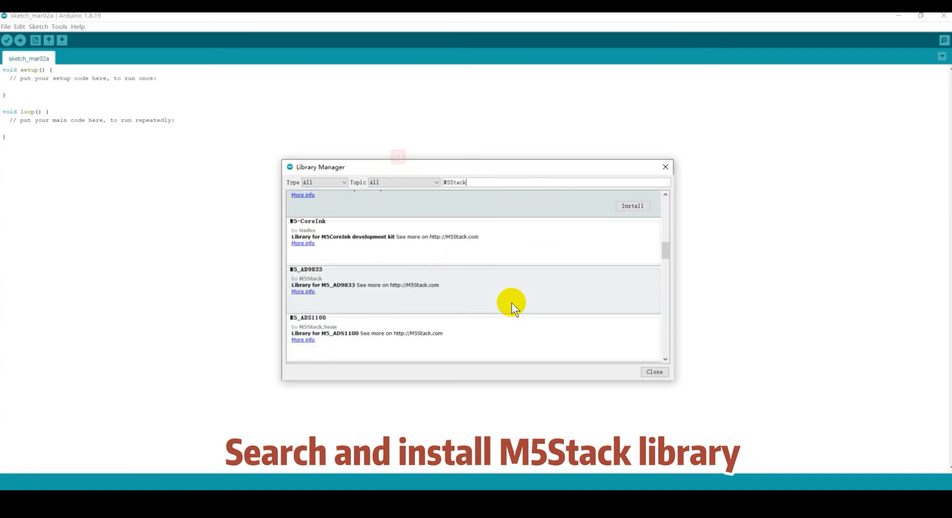
{"action": "scroll", "coordinate": [512, 303], "scroll_direction": "down", "scroll_amount": 5}
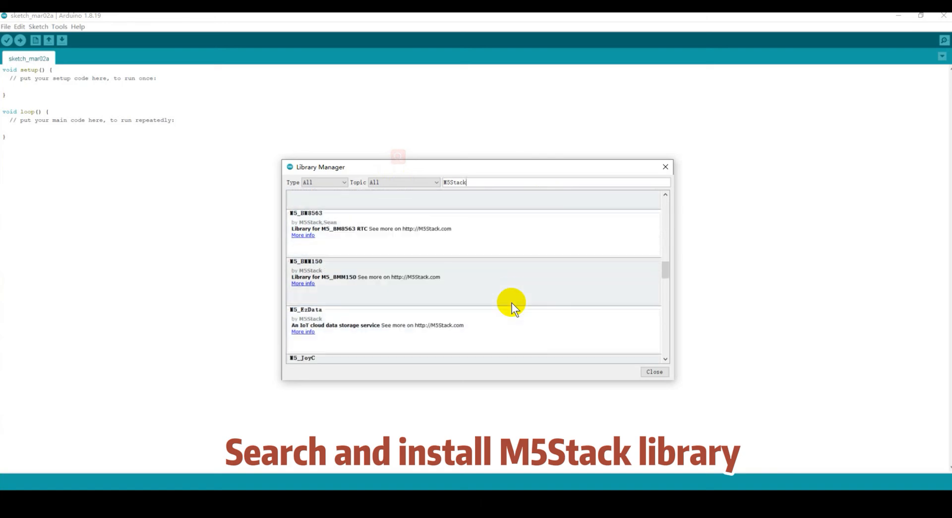
{"action": "scroll", "coordinate": [511, 303], "scroll_direction": "down", "scroll_amount": 5}
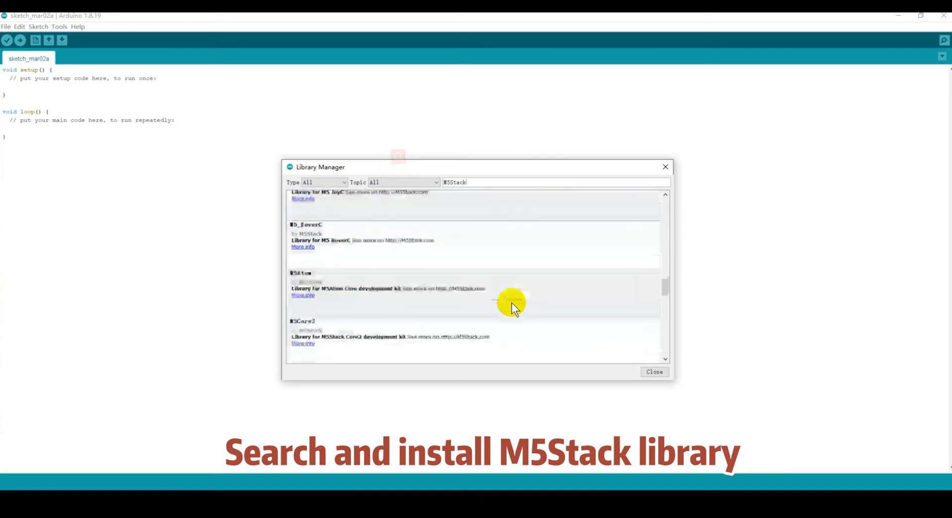
{"action": "scroll", "coordinate": [512, 304], "scroll_direction": "down", "scroll_amount": 5}
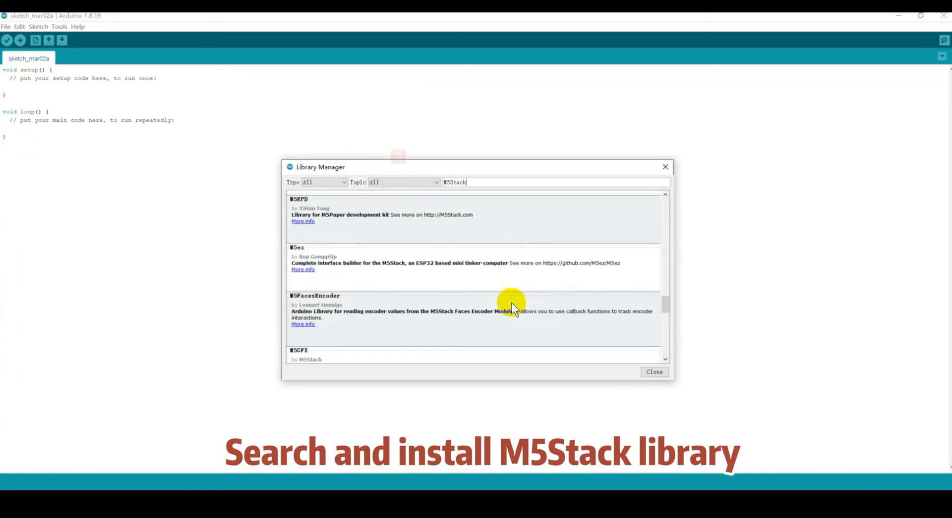
{"action": "scroll", "coordinate": [511, 304], "scroll_direction": "down", "scroll_amount": 1}
{"action": "scroll", "coordinate": [512, 303], "scroll_direction": "down", "scroll_amount": 2}
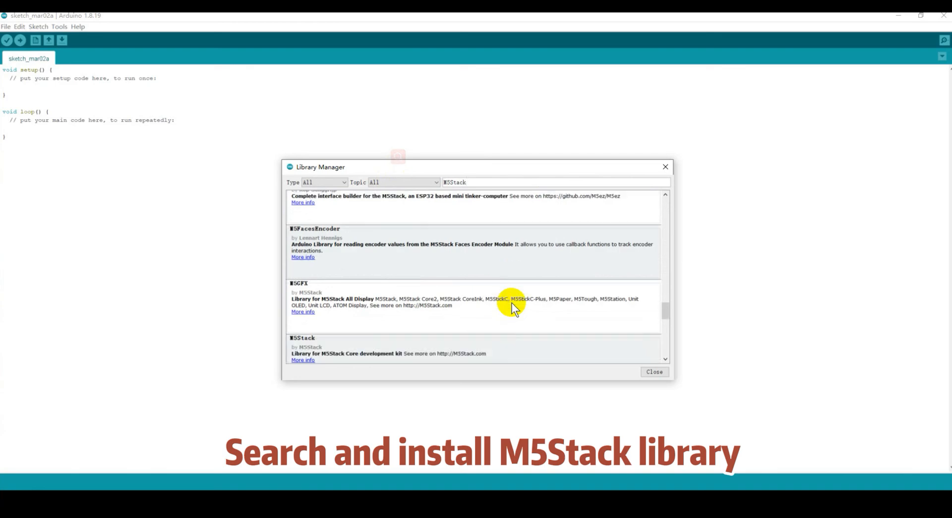
{"action": "left_click", "coordinate": [622, 314]}
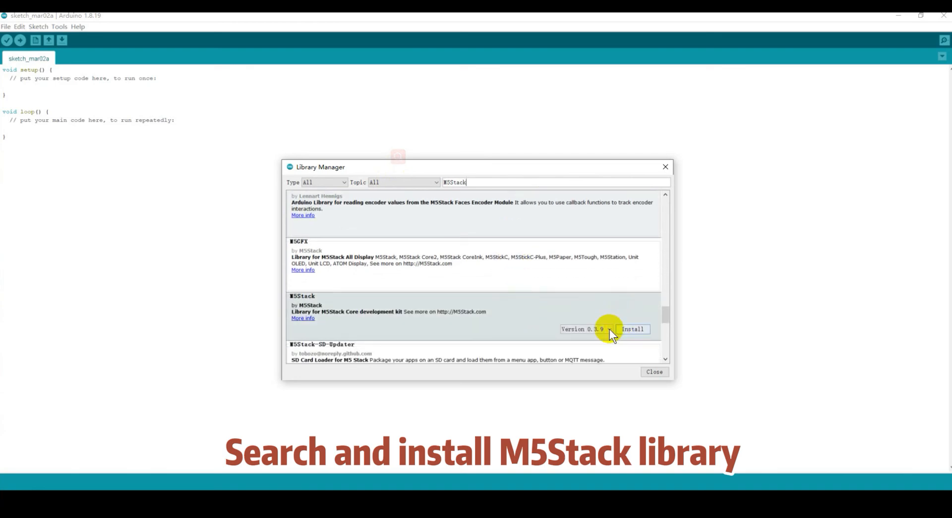
{"action": "left_click", "coordinate": [608, 329]}
{"action": "left_click", "coordinate": [607, 330]}
{"action": "left_click", "coordinate": [631, 329]}
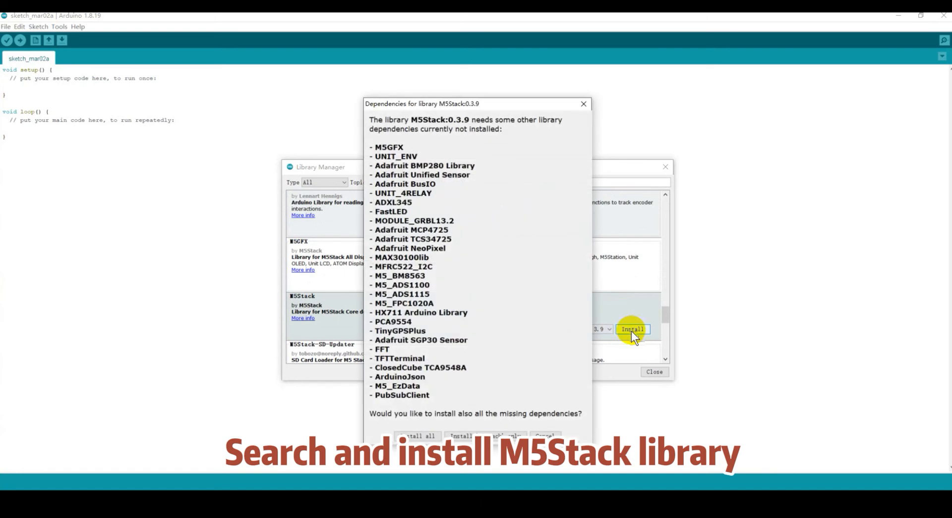
{"action": "left_click", "coordinate": [464, 437]}
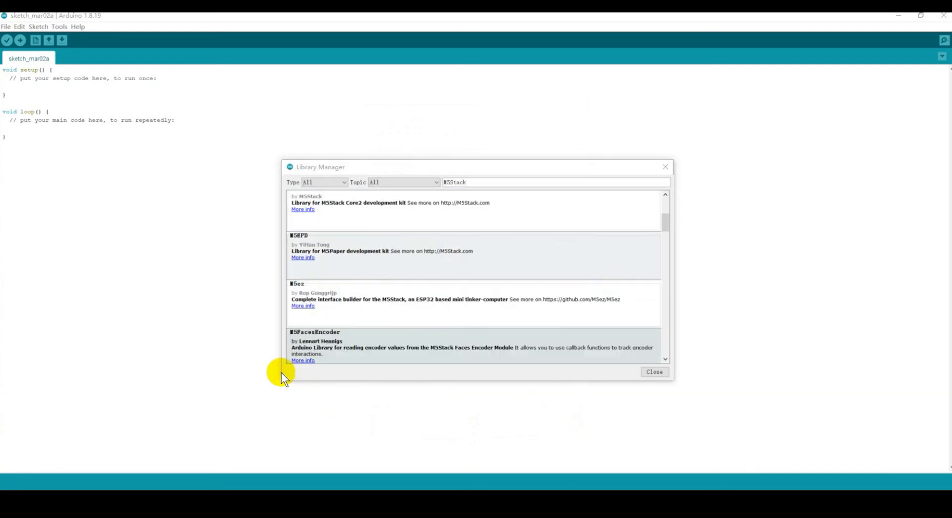
Check that M5Stack is marked INSTALLED in the list, then close the Library Manager.
{"action": "scroll", "coordinate": [478, 299], "scroll_direction": "up", "scroll_amount": 2}
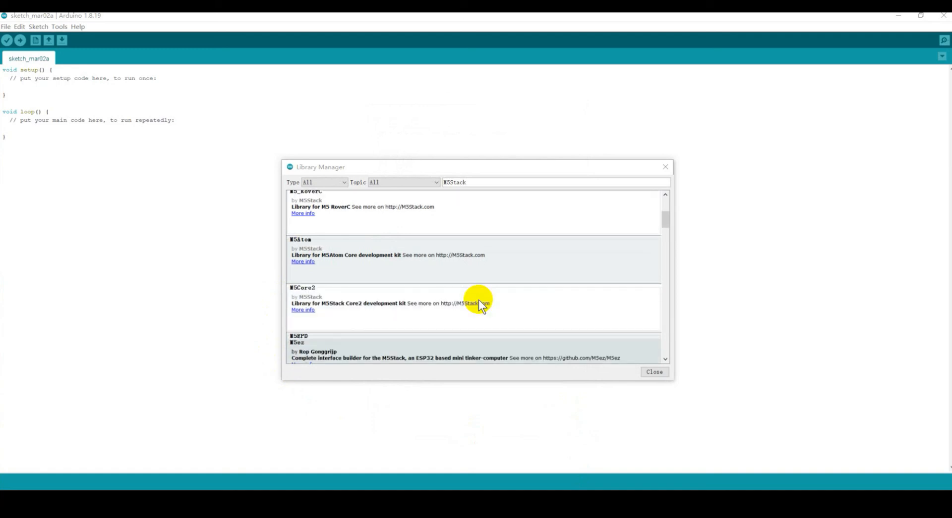
{"action": "scroll", "coordinate": [478, 299], "scroll_direction": "up", "scroll_amount": 3}
{"action": "scroll", "coordinate": [478, 299], "scroll_direction": "down", "scroll_amount": 5}
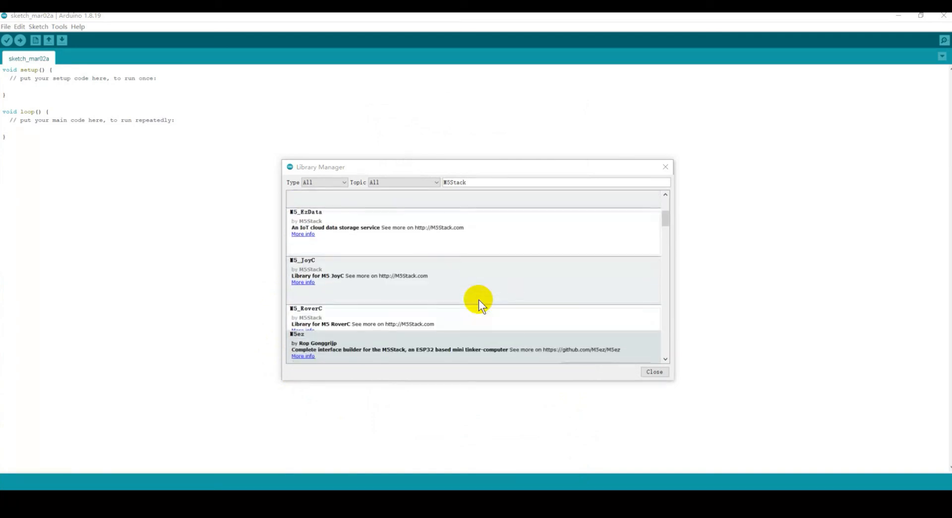
{"action": "scroll", "coordinate": [477, 299], "scroll_direction": "down", "scroll_amount": 5}
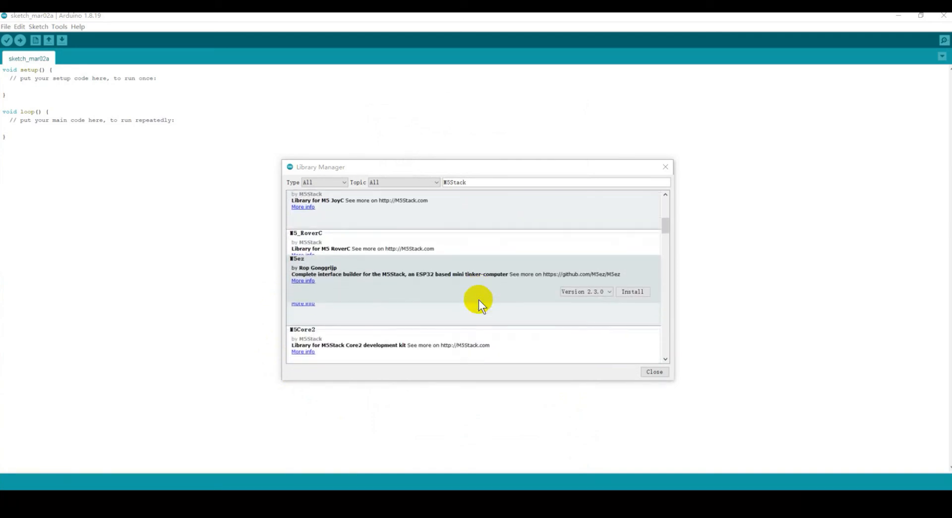
{"action": "scroll", "coordinate": [478, 300], "scroll_direction": "down", "scroll_amount": 5}
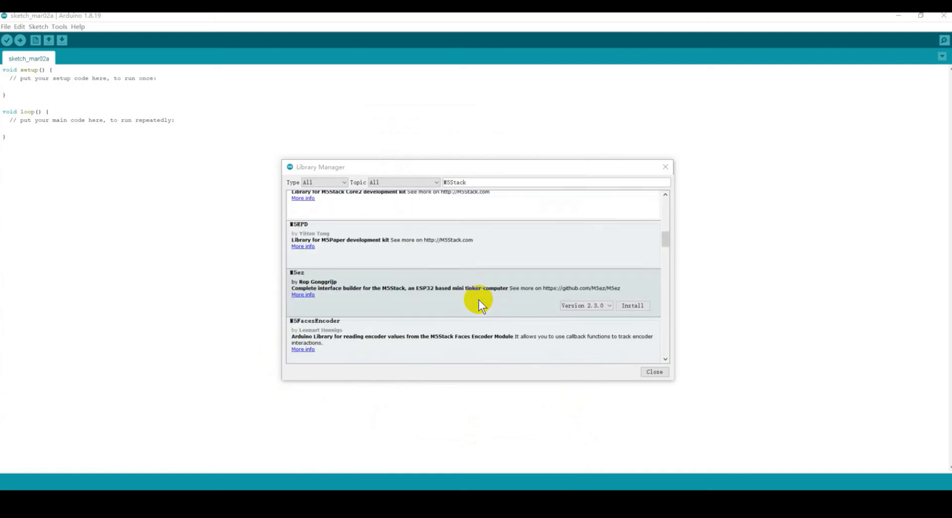
{"action": "scroll", "coordinate": [478, 301], "scroll_direction": "down", "scroll_amount": 3}
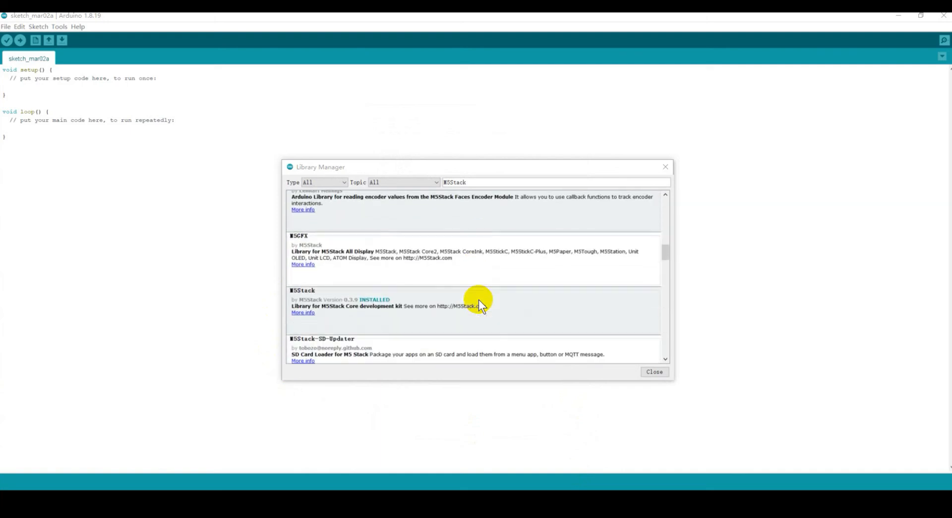
{"action": "left_click", "coordinate": [654, 371]}
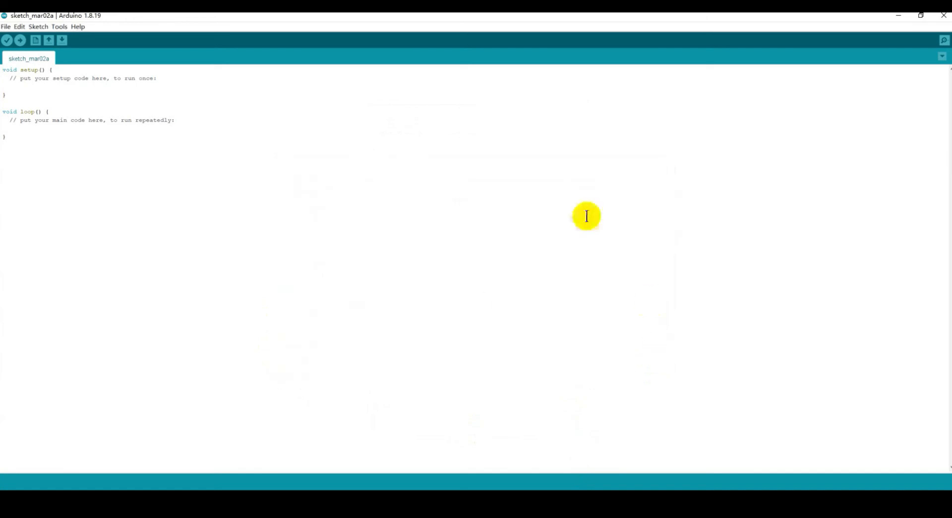